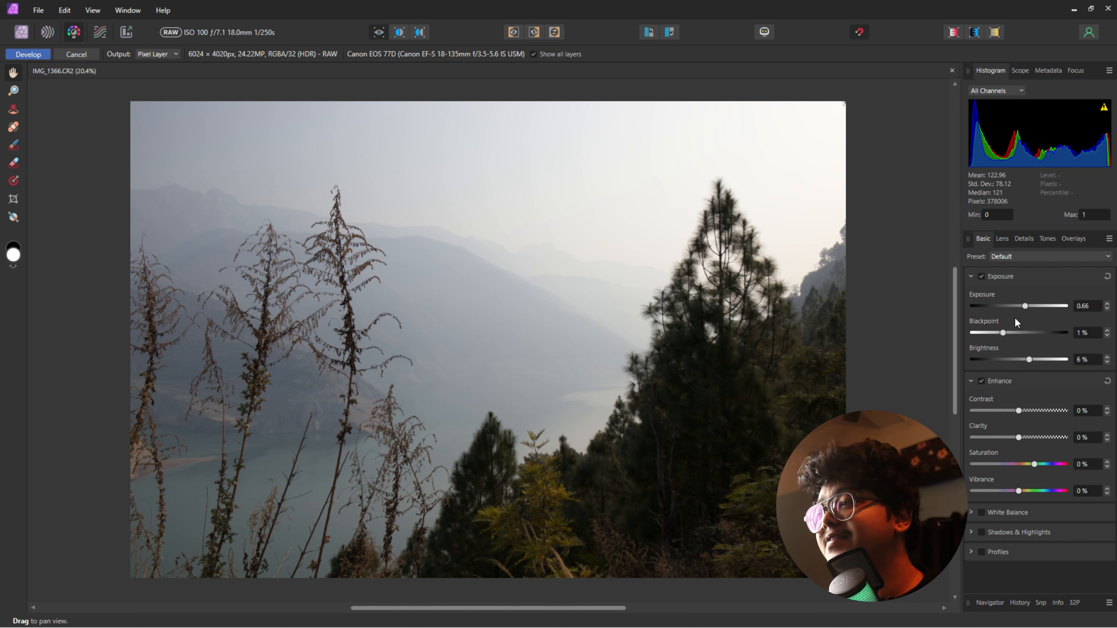
Enhance the raw photo by setting Clarity to 56 %, Saturation to 5 % and Vibrance to 6 %.
{"action": "left_click_drag", "start_coordinate": [1018, 438], "coordinate": [1045, 441]}
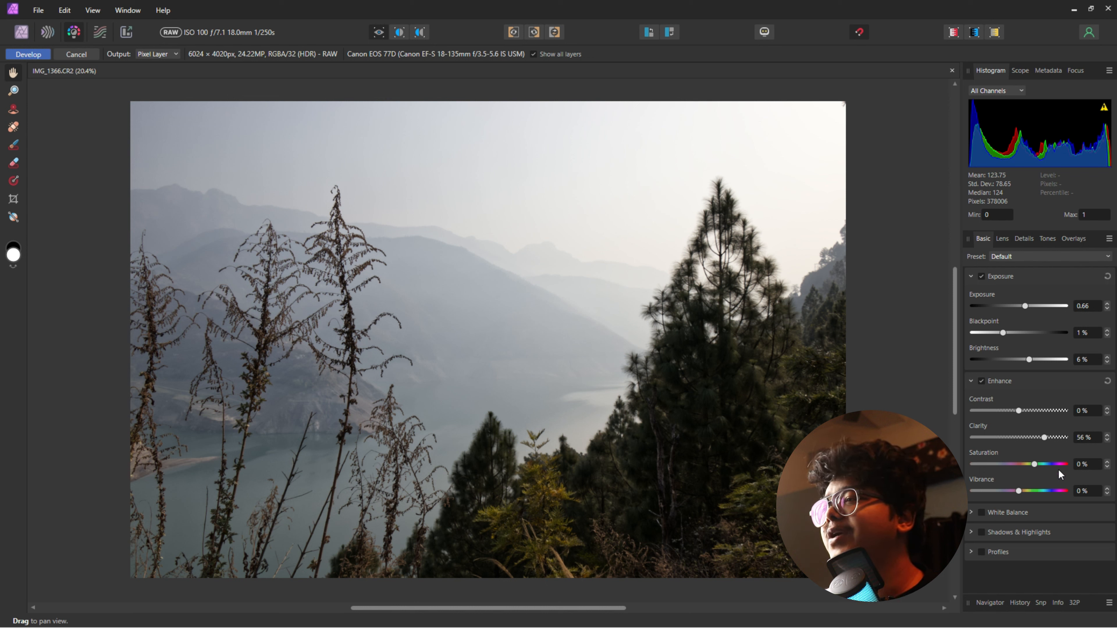
{"action": "left_click_drag", "start_coordinate": [1019, 492], "coordinate": [1038, 468]}
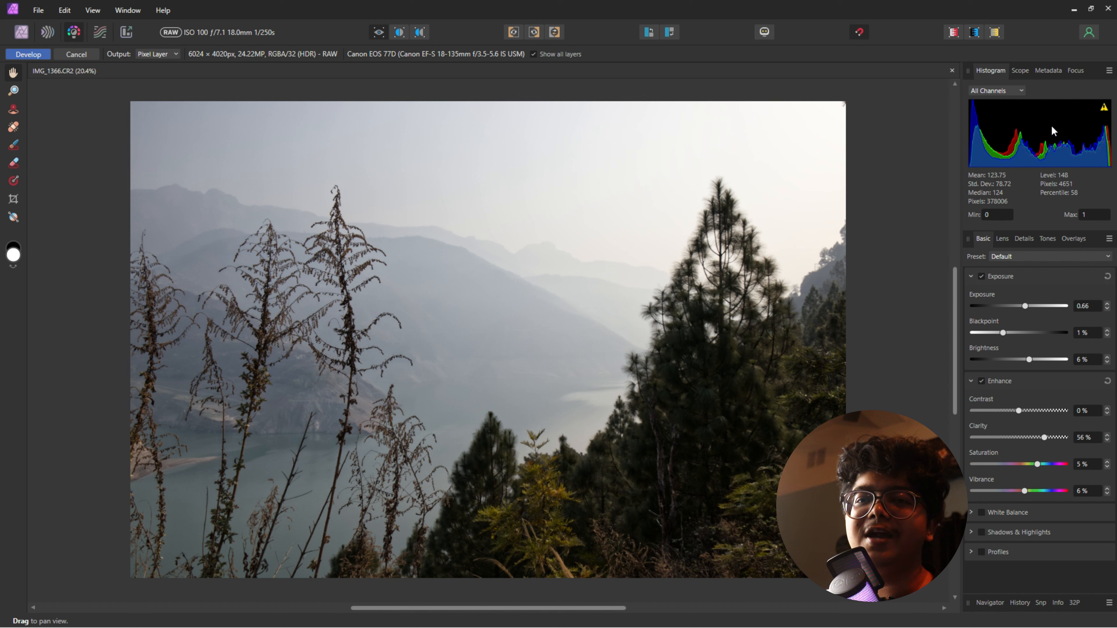
Lift the photo's shadows strongly in Shadows & Highlights and raise the blackpoint slightly.
{"action": "left_click", "coordinate": [1009, 532]}
{"action": "left_click_drag", "start_coordinate": [1016, 536], "coordinate": [1030, 563]}
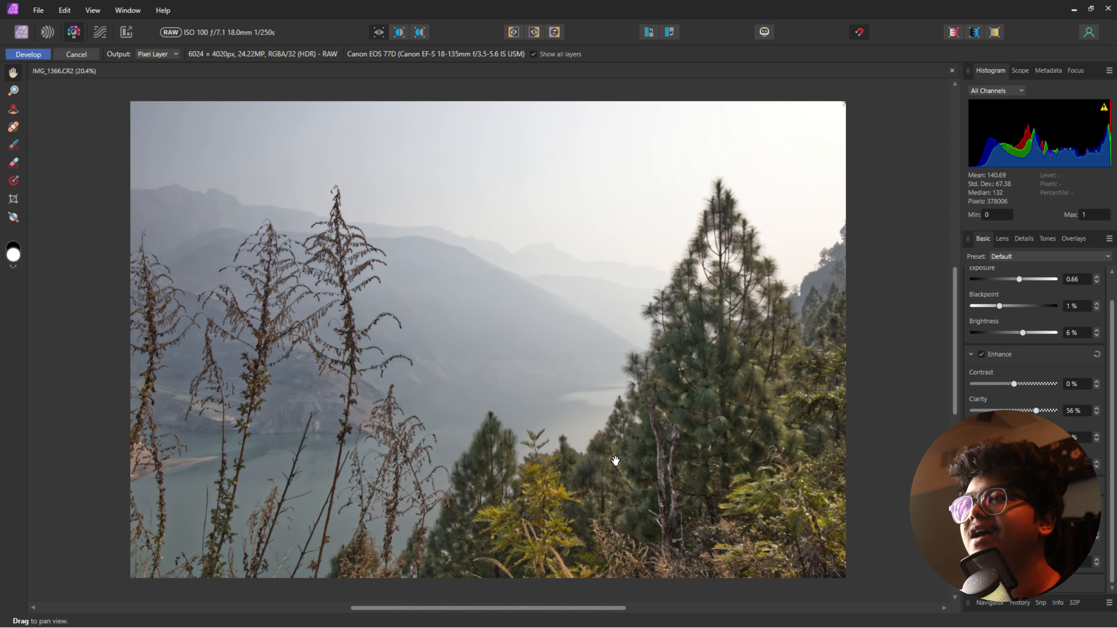
{"action": "left_click_drag", "start_coordinate": [1001, 310], "coordinate": [1007, 309]}
Enable lens vignette removal for the raw photo and develop it.
{"action": "left_click", "coordinate": [1005, 238]}
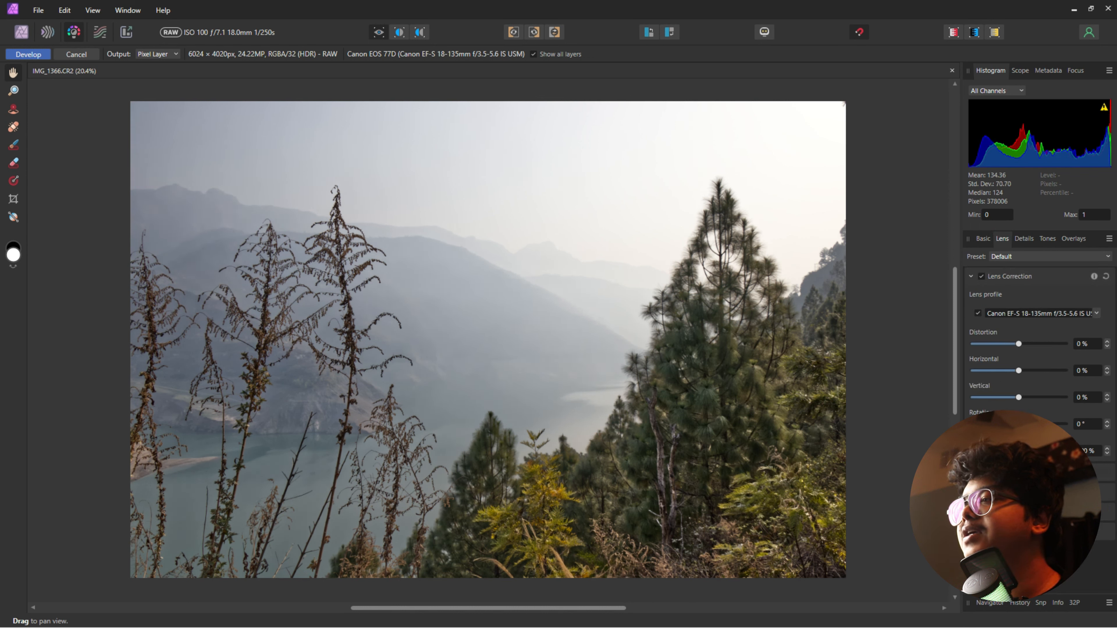
{"action": "left_click", "coordinate": [981, 512]}
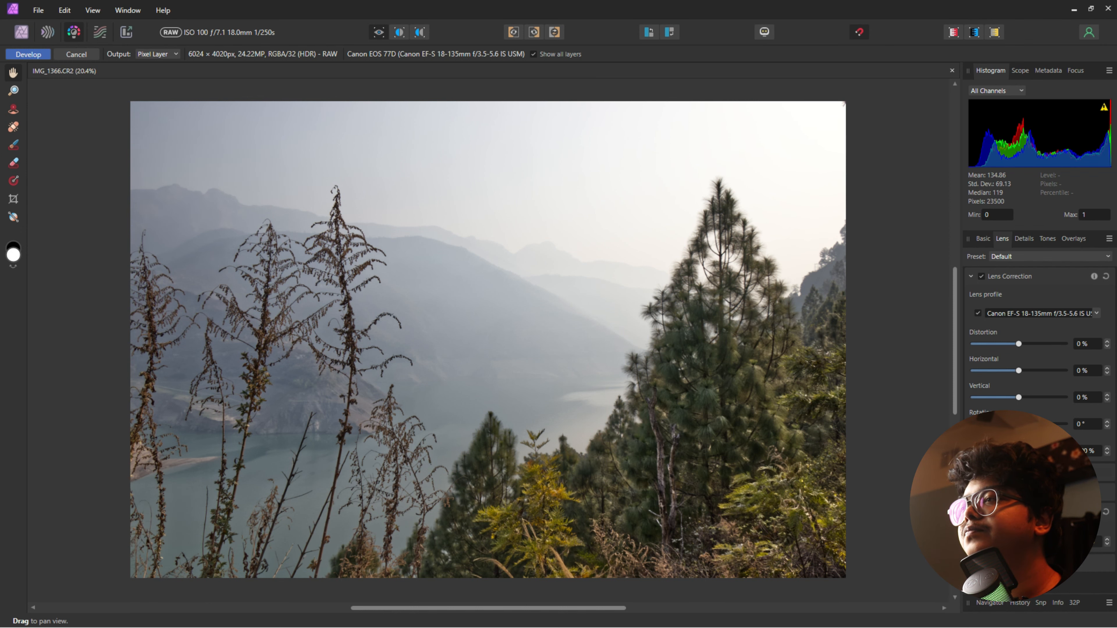
{"action": "left_click", "coordinate": [39, 56]}
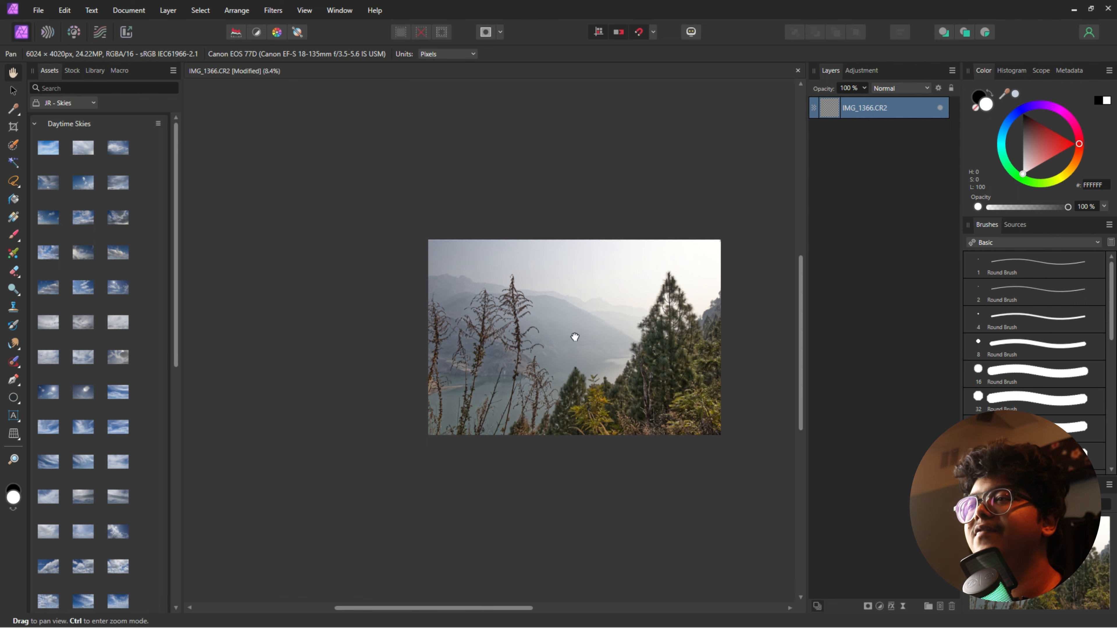
Add an HSL adjustment that sets the yellows' saturation shift to 31 % and raises their luminosity slightly.
{"action": "left_click_drag", "start_coordinate": [575, 337], "coordinate": [512, 340]}
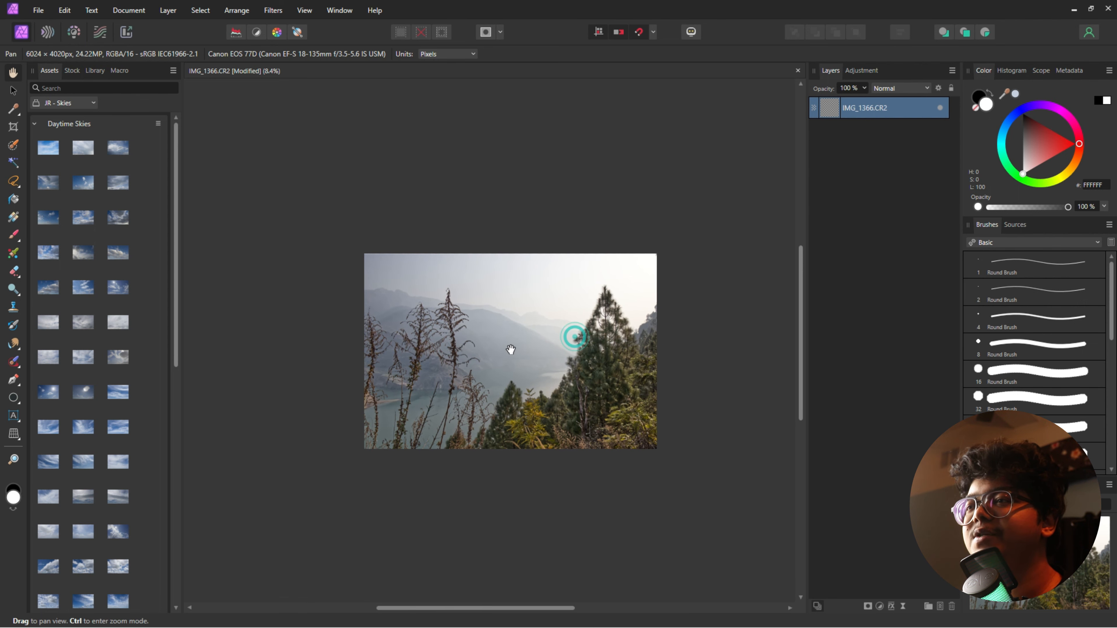
{"action": "scroll", "coordinate": [512, 340], "scroll_direction": "up", "scroll_amount": 2}
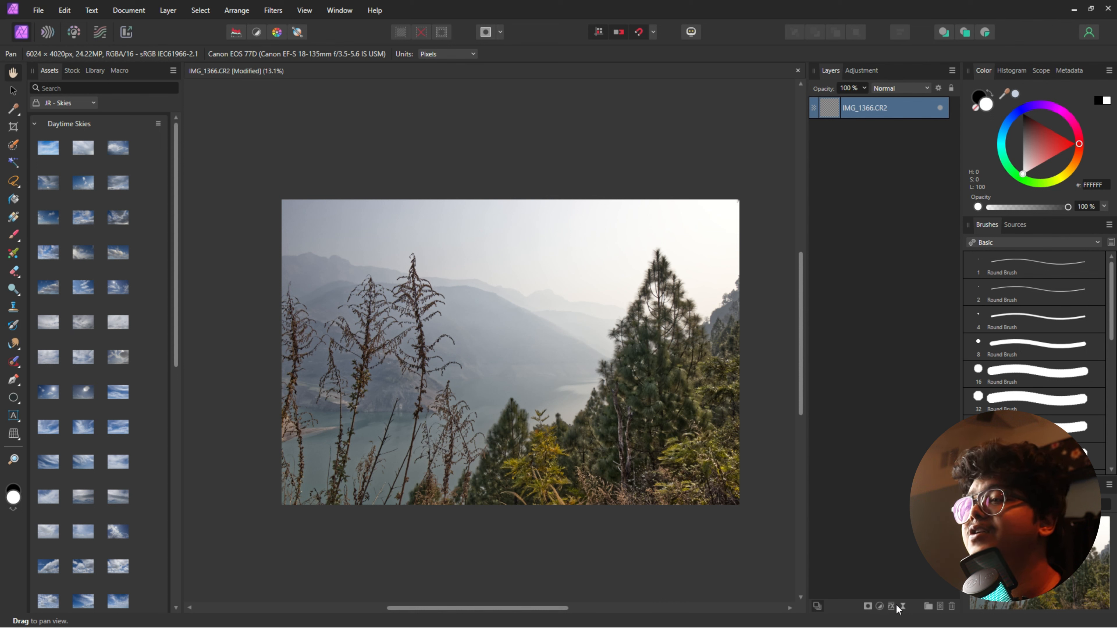
{"action": "left_click", "coordinate": [879, 606]}
{"action": "left_click", "coordinate": [906, 358]}
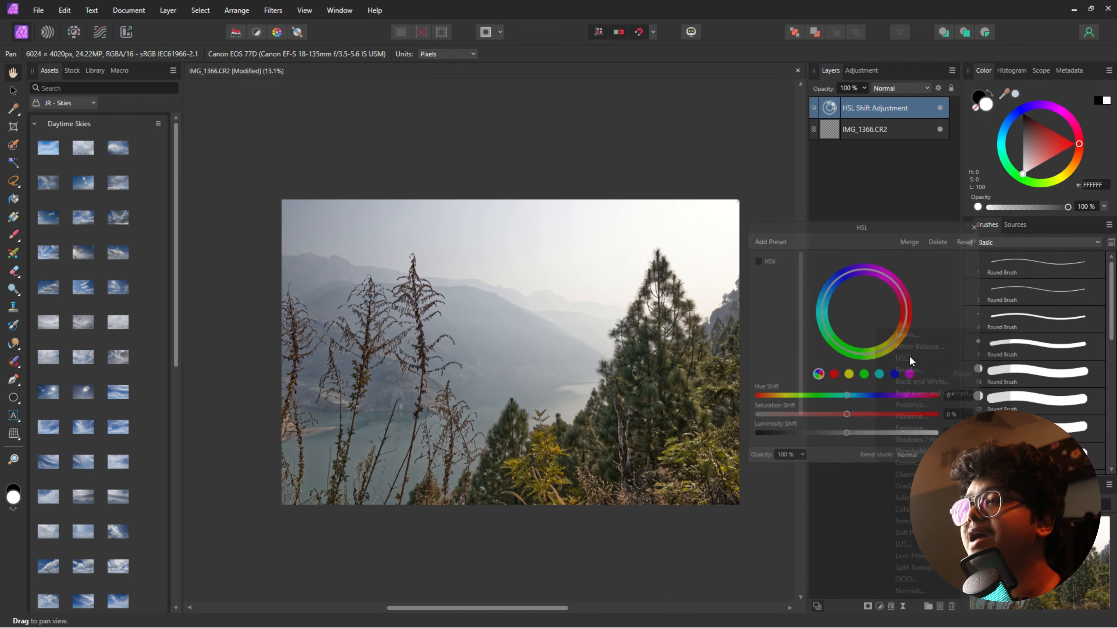
{"action": "left_click", "coordinate": [849, 379]}
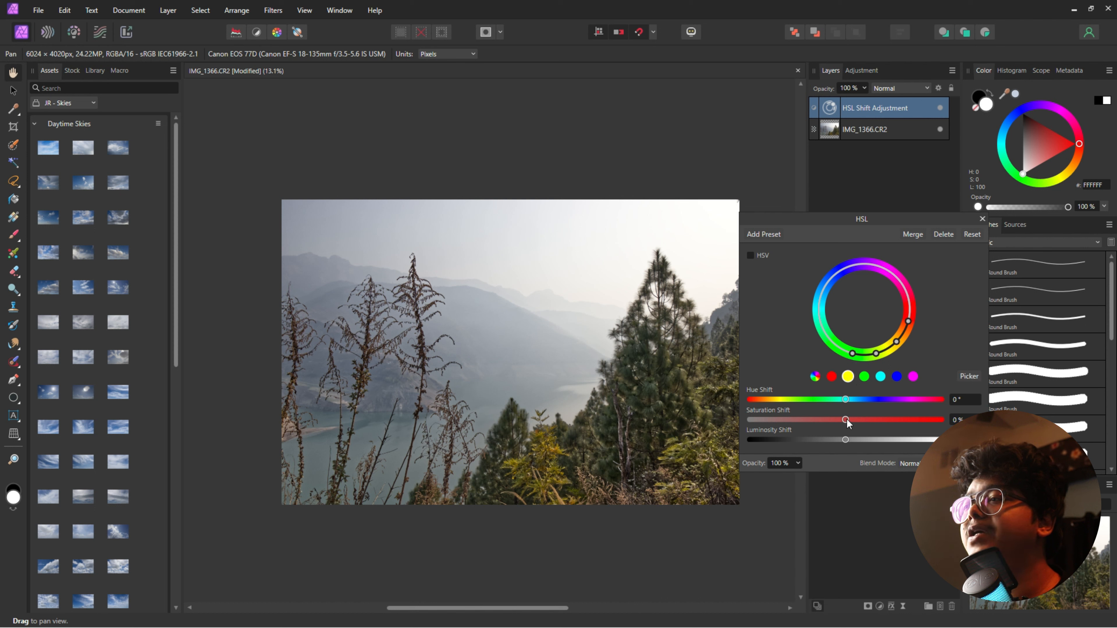
{"action": "mouse_move", "coordinate": [847, 419]}
{"action": "left_mouse_down"}
{"action": "mouse_move", "coordinate": [876, 417]}
{"action": "mouse_move", "coordinate": [856, 438]}
{"action": "mouse_move", "coordinate": [876, 420]}
{"action": "left_mouse_up"}
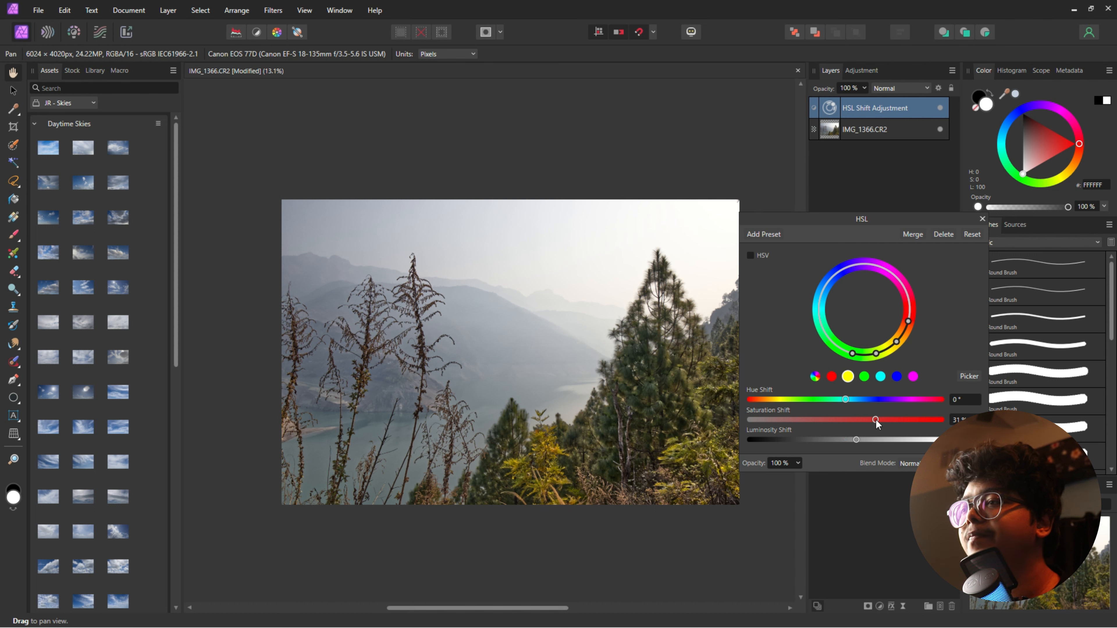
{"action": "left_click", "coordinate": [983, 219]}
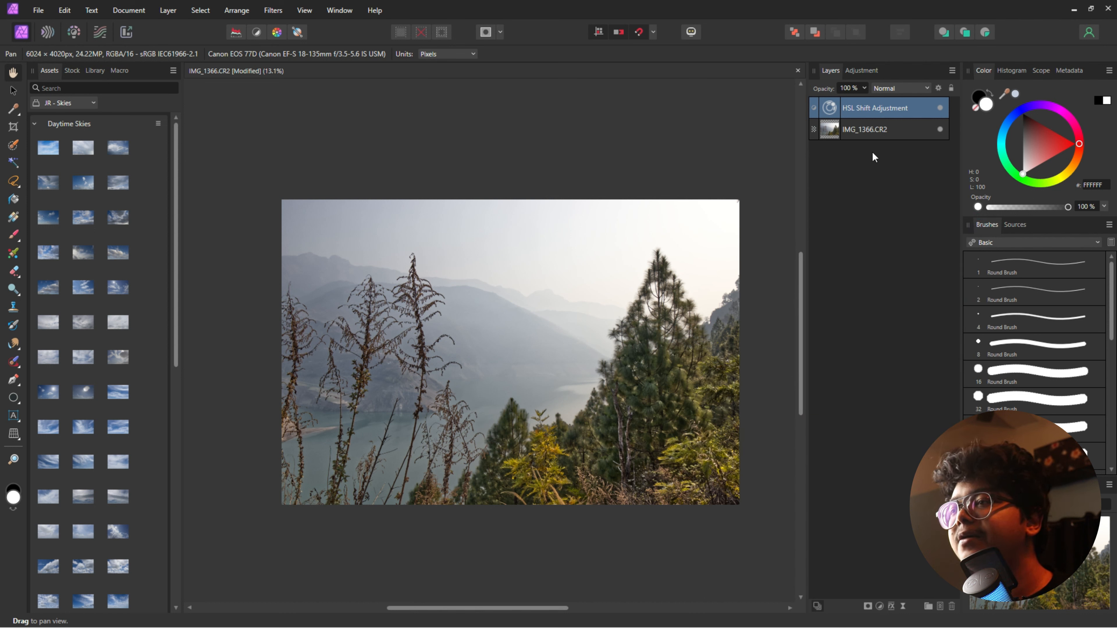
Duplicate the HSL adjustment, set the copy's yellow hue shift to 30.1° and invert its mask.
{"action": "key", "text": "ctrl+j"}
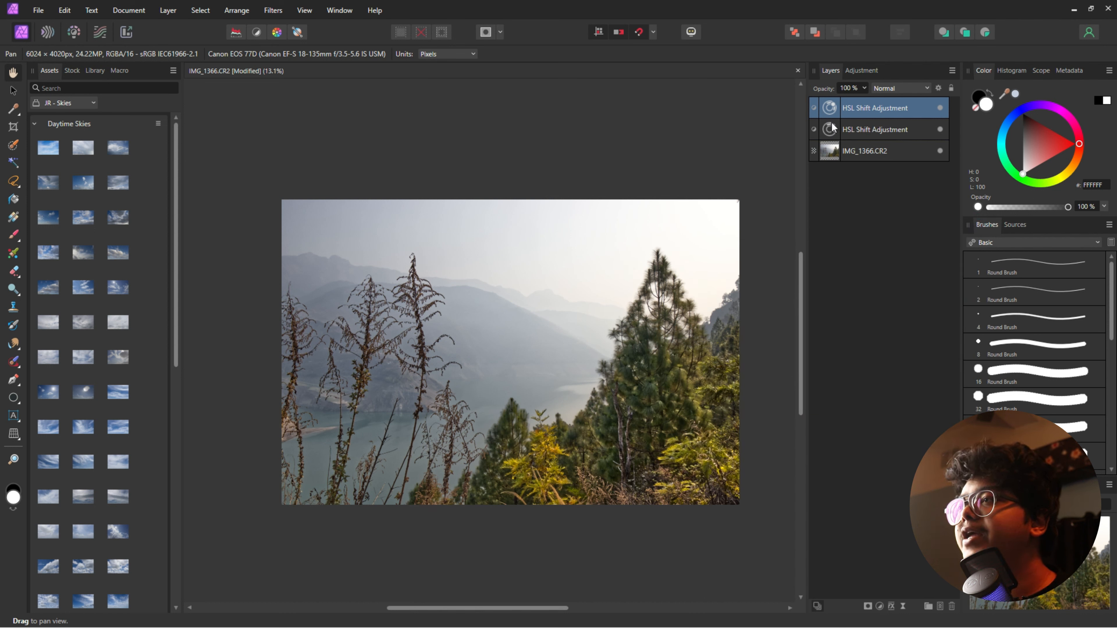
{"action": "double_click", "coordinate": [830, 109]}
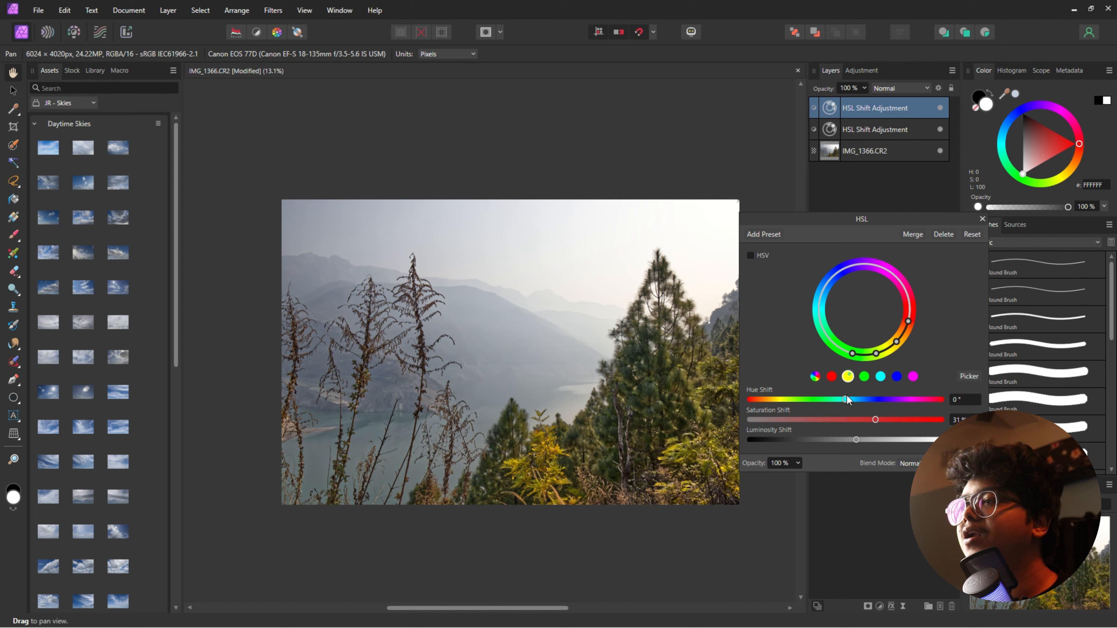
{"action": "left_click_drag", "start_coordinate": [847, 397], "coordinate": [862, 398]}
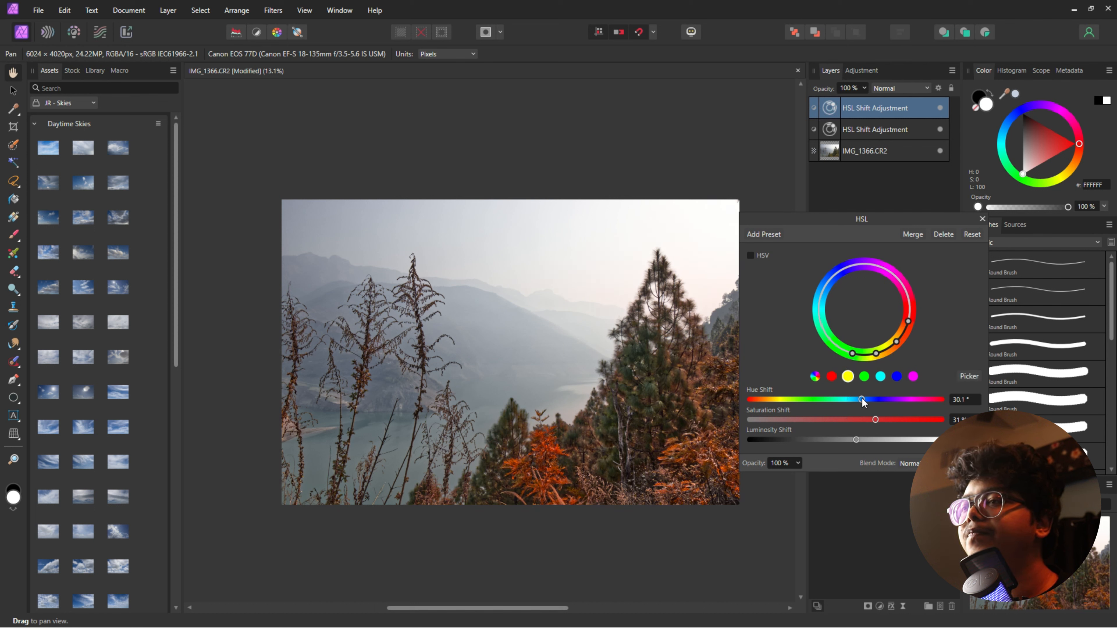
{"action": "left_click", "coordinate": [982, 219]}
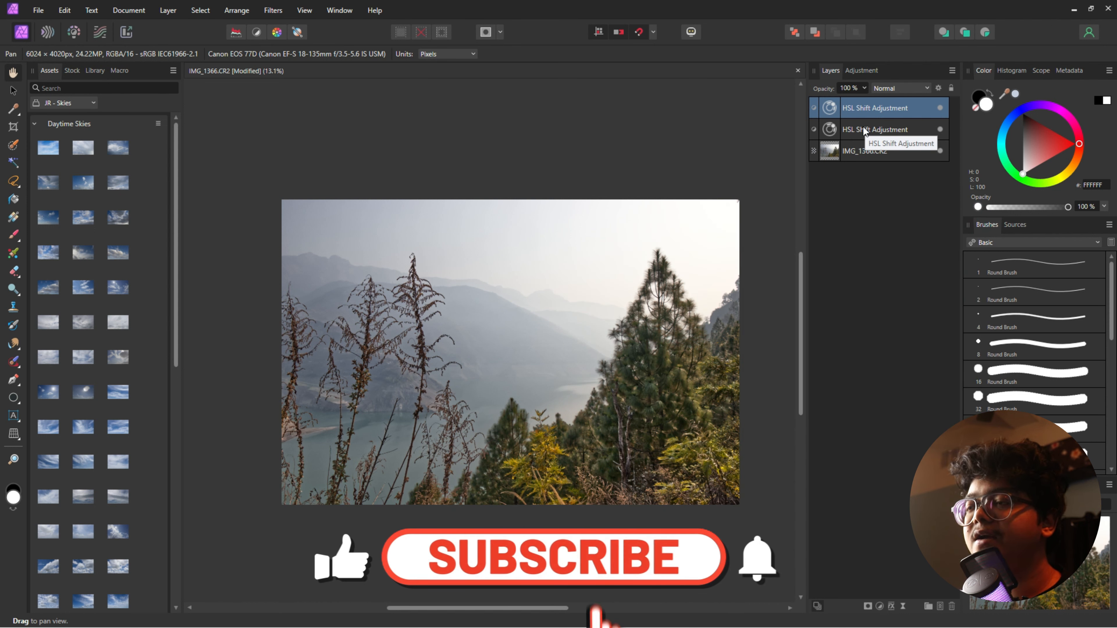
Paint white with a soft brush about 1632 px wide on the upper HSL mask over the foreground bushes, and compare the effect.
{"action": "key", "text": "b"}
{"action": "key", "text": "x"}
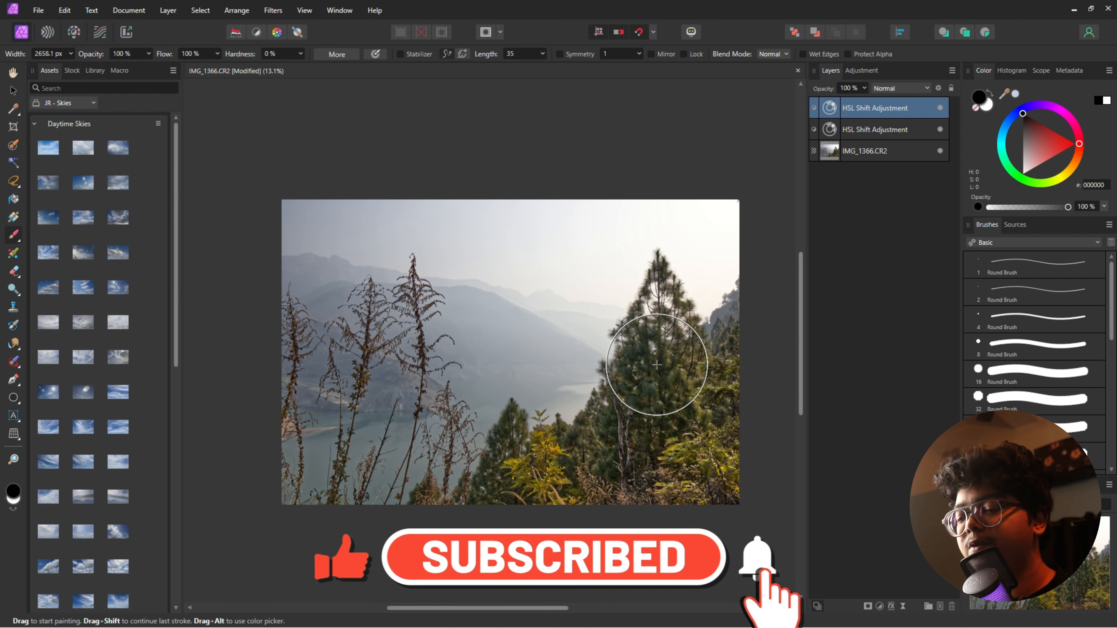
{"action": "key", "text": "bracketleft"}
{"action": "key", "text": "bracketleft"}
{"action": "key", "text": "bracketleft"}
{"action": "key", "text": "bracketleft"}
{"action": "key", "text": "bracketleft"}
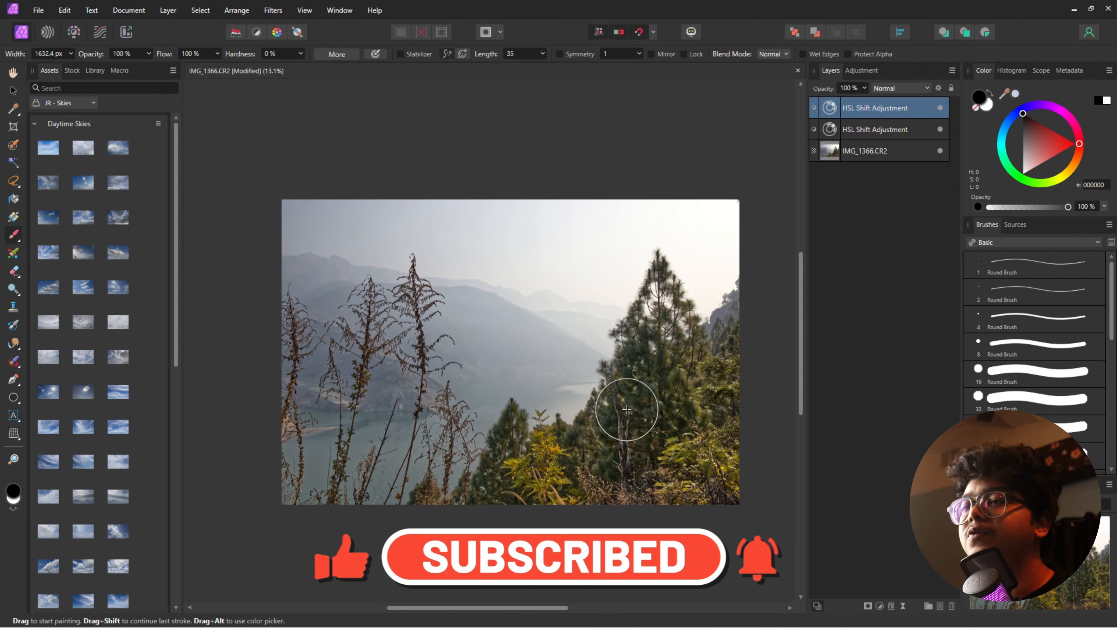
{"action": "key", "text": "x"}
{"action": "mouse_move", "coordinate": [572, 444]}
{"action": "left_mouse_down"}
{"action": "mouse_move", "coordinate": [559, 476]}
{"action": "mouse_move", "coordinate": [545, 442]}
{"action": "left_mouse_up"}
{"action": "left_click", "coordinate": [544, 444]}
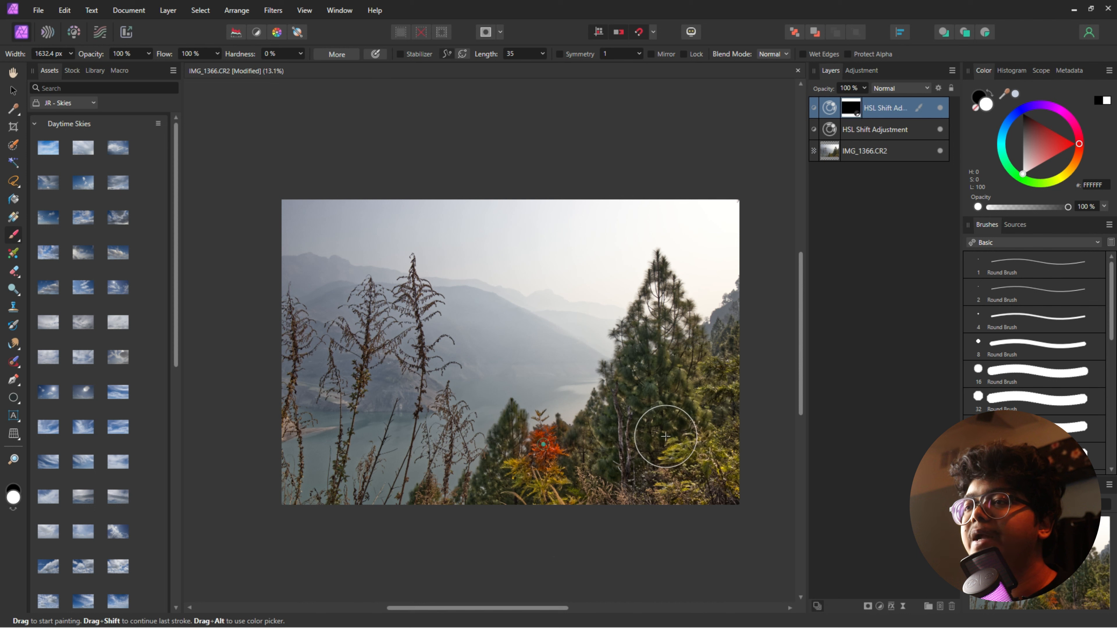
{"action": "left_click", "coordinate": [685, 442]}
{"action": "left_click", "coordinate": [735, 424]}
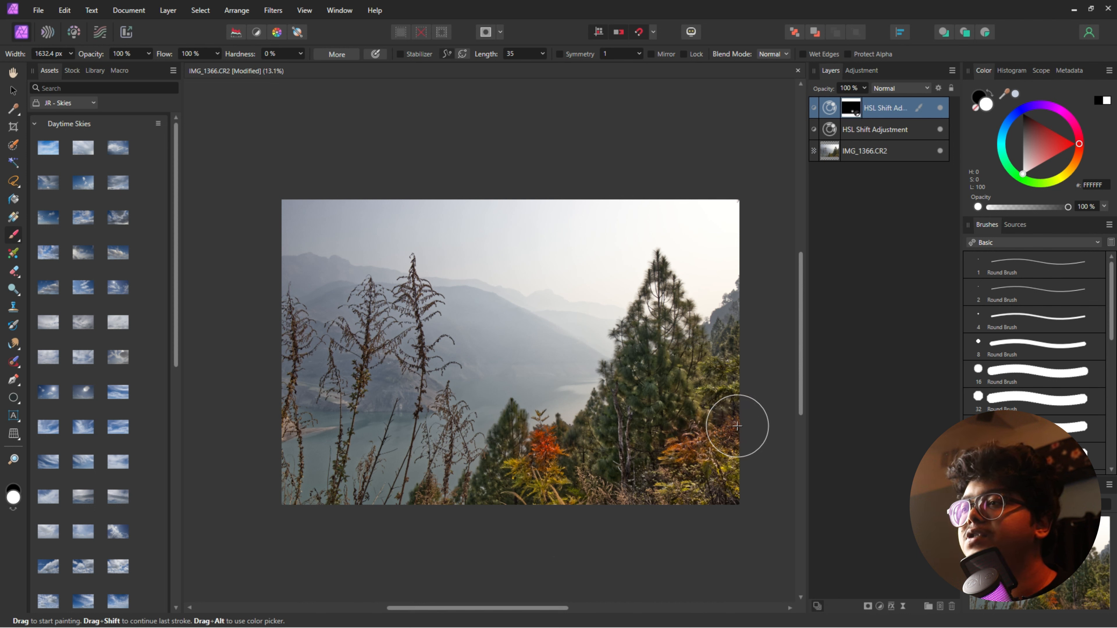
{"action": "left_click", "coordinate": [676, 457]}
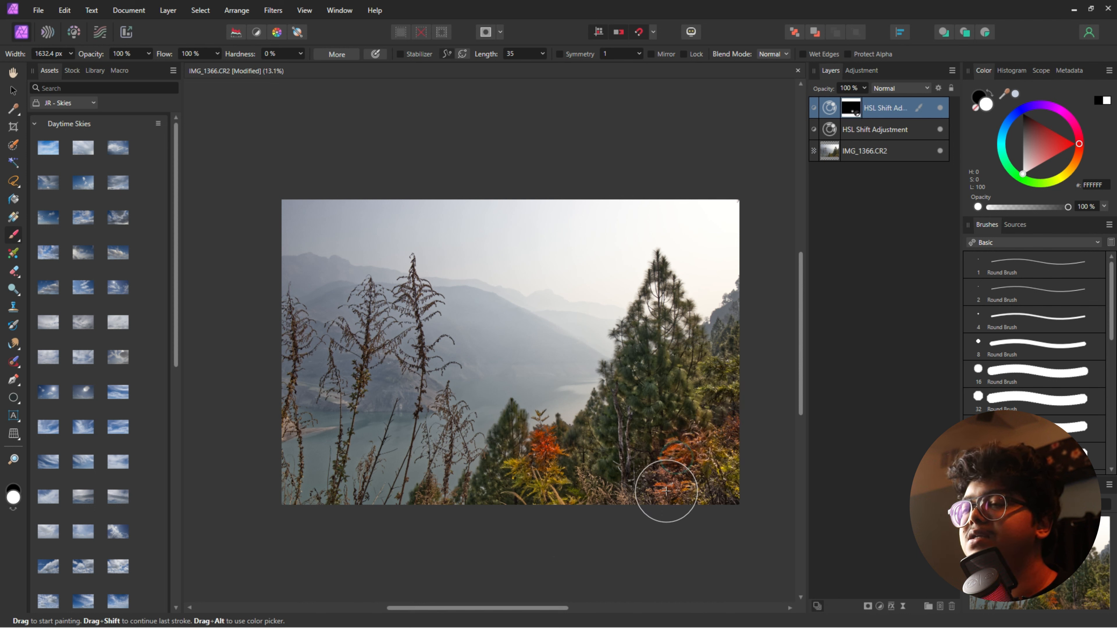
{"action": "left_click", "coordinate": [526, 464]}
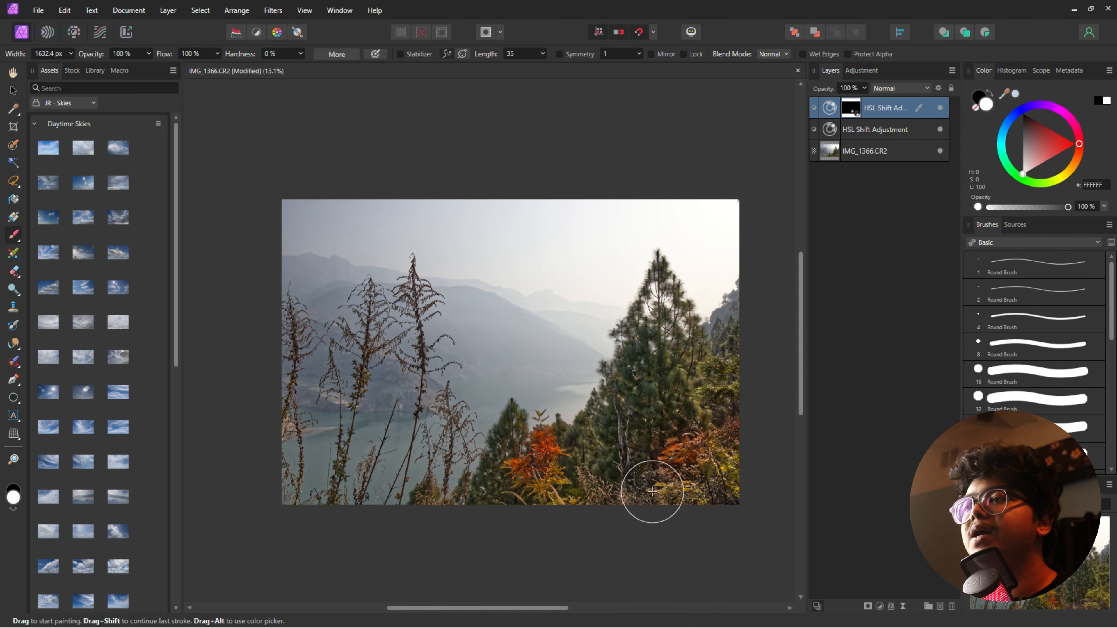
{"action": "left_click", "coordinate": [943, 108]}
{"action": "left_click", "coordinate": [943, 108]}
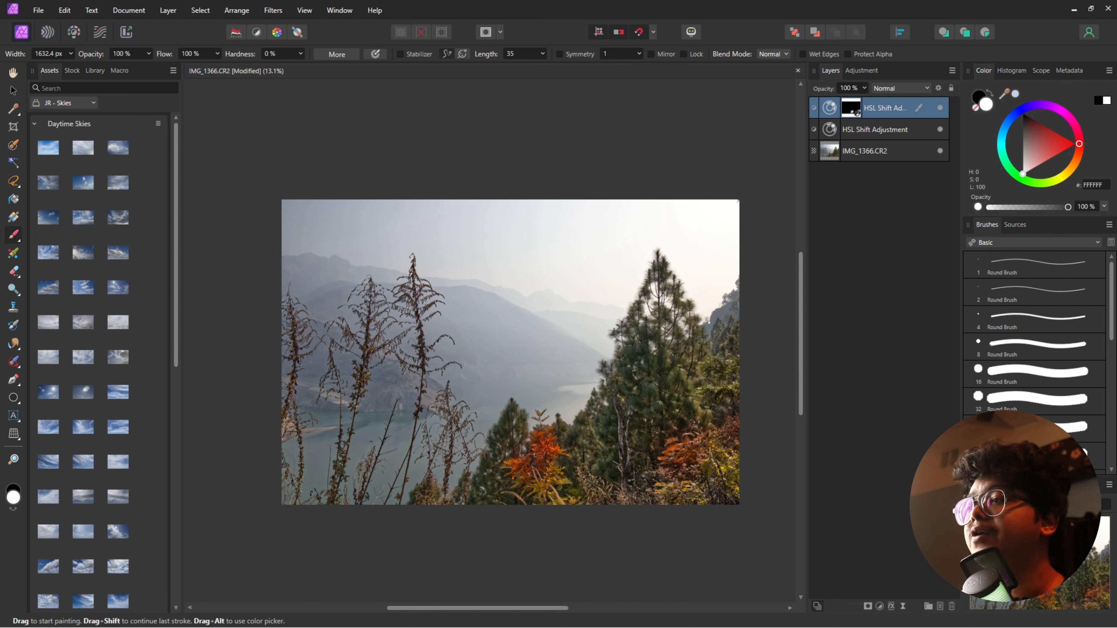
Add a Curves adjustment with a gentle S-curve, using points at about 0.757/0.782 and 0.254/0.234.
{"action": "left_click", "coordinate": [879, 606]}
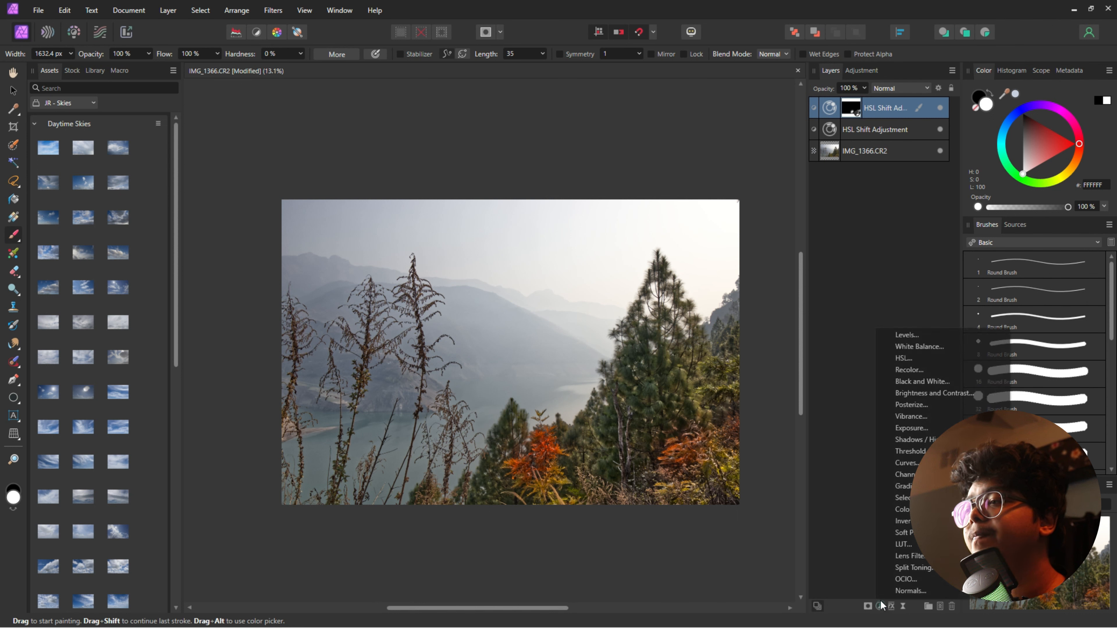
{"action": "left_click", "coordinate": [907, 463]}
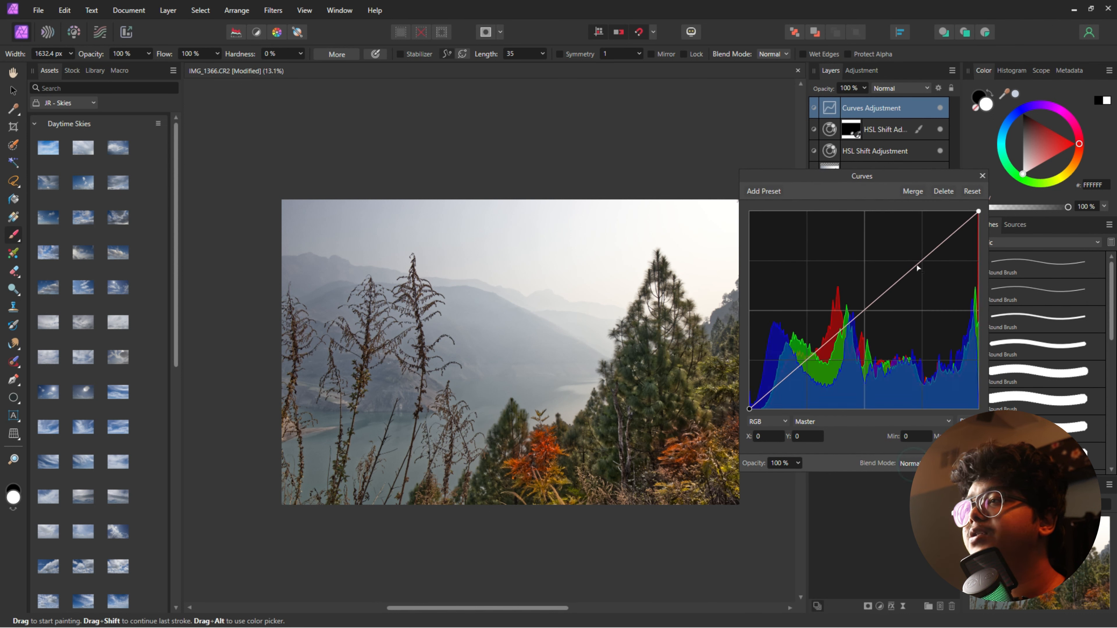
{"action": "left_click_drag", "start_coordinate": [923, 259], "coordinate": [923, 254]}
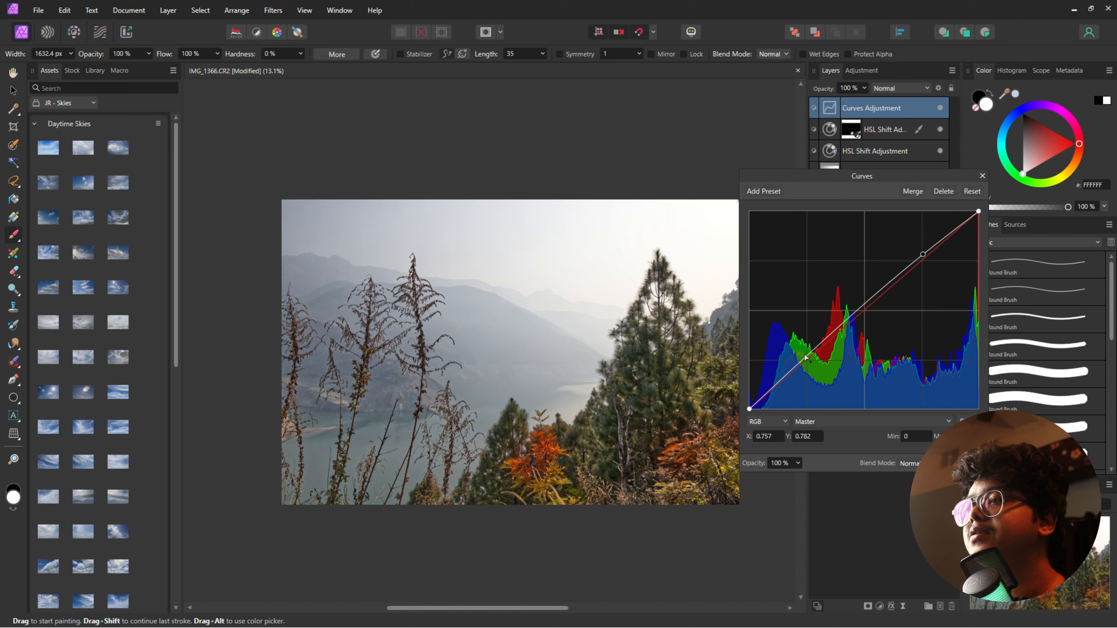
{"action": "left_click_drag", "start_coordinate": [807, 356], "coordinate": [808, 363]}
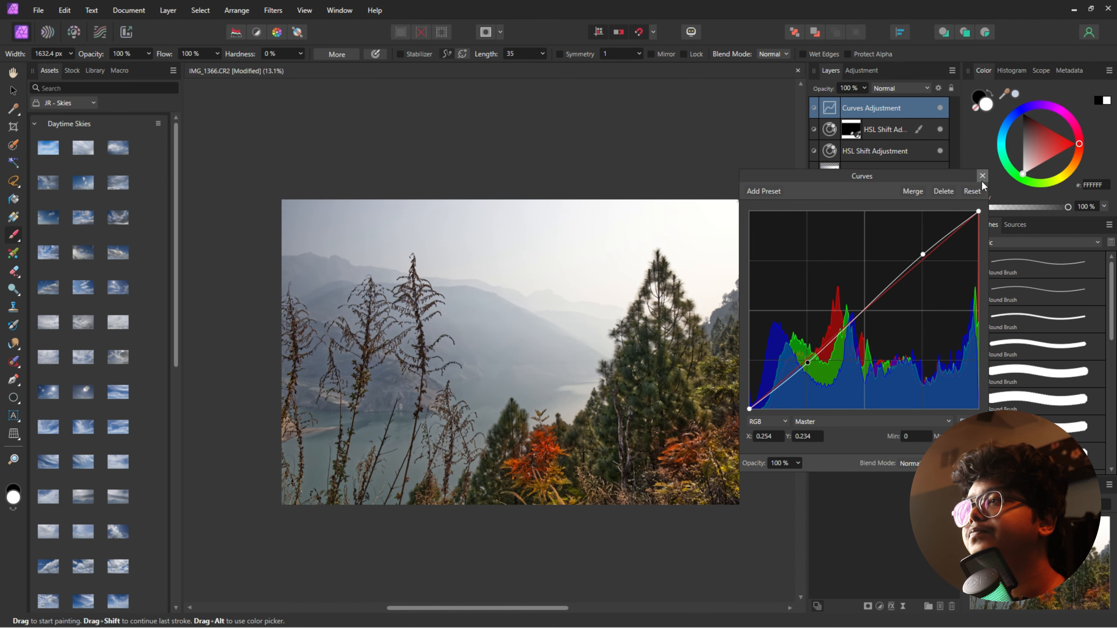
{"action": "left_click", "coordinate": [982, 180]}
Check the effect of the Curves adjustment and inspect the pine trees and foliage up close.
{"action": "left_click", "coordinate": [940, 107]}
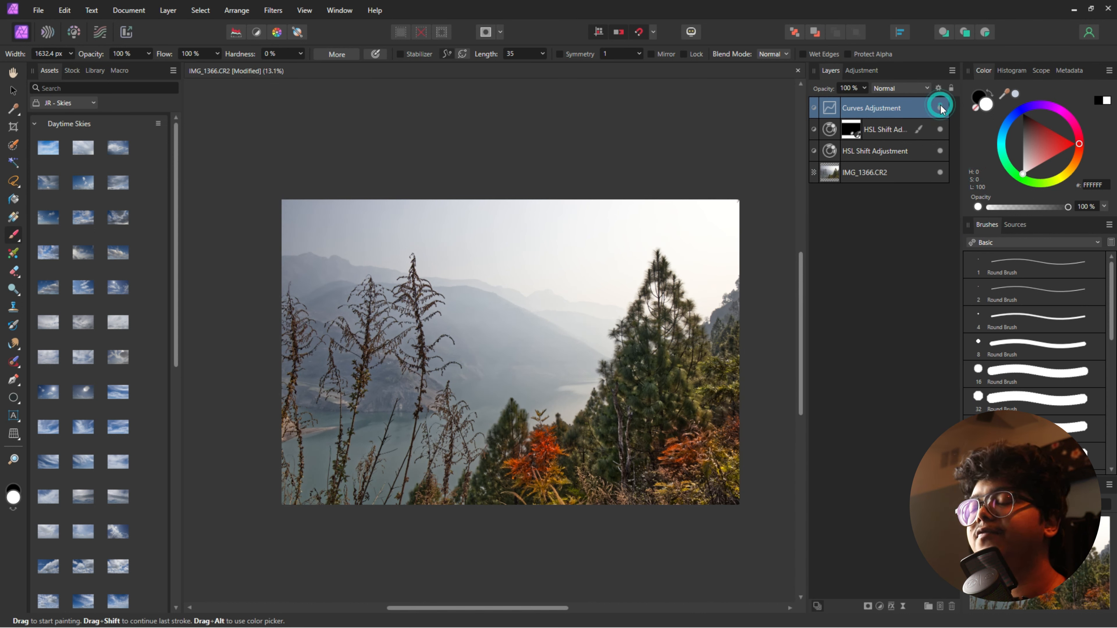
{"action": "scroll", "coordinate": [607, 441], "scroll_direction": "up", "scroll_amount": 10}
{"action": "left_click_drag", "start_coordinate": [627, 336], "coordinate": [514, 458]}
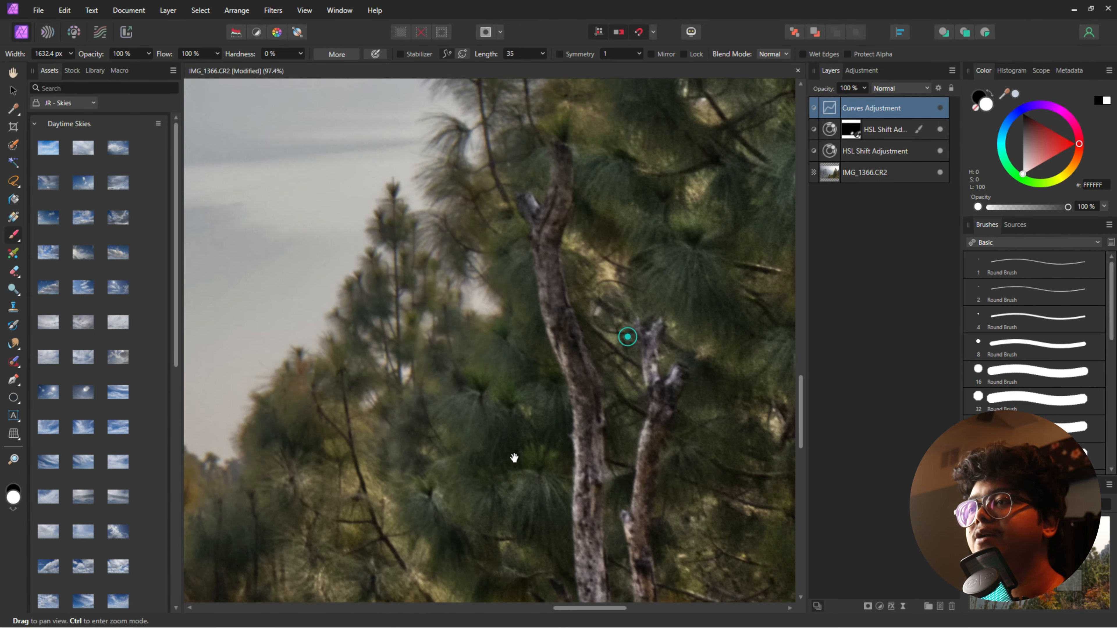
{"action": "scroll", "coordinate": [514, 458], "scroll_direction": "down", "scroll_amount": 5}
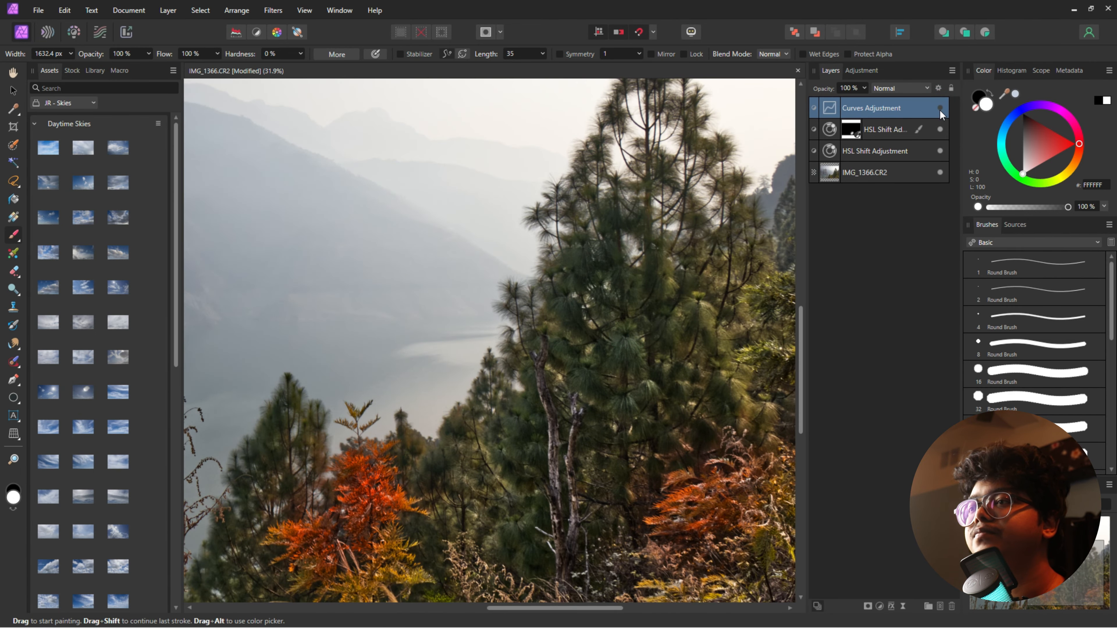
{"action": "scroll", "coordinate": [511, 325], "scroll_direction": "down", "scroll_amount": 6}
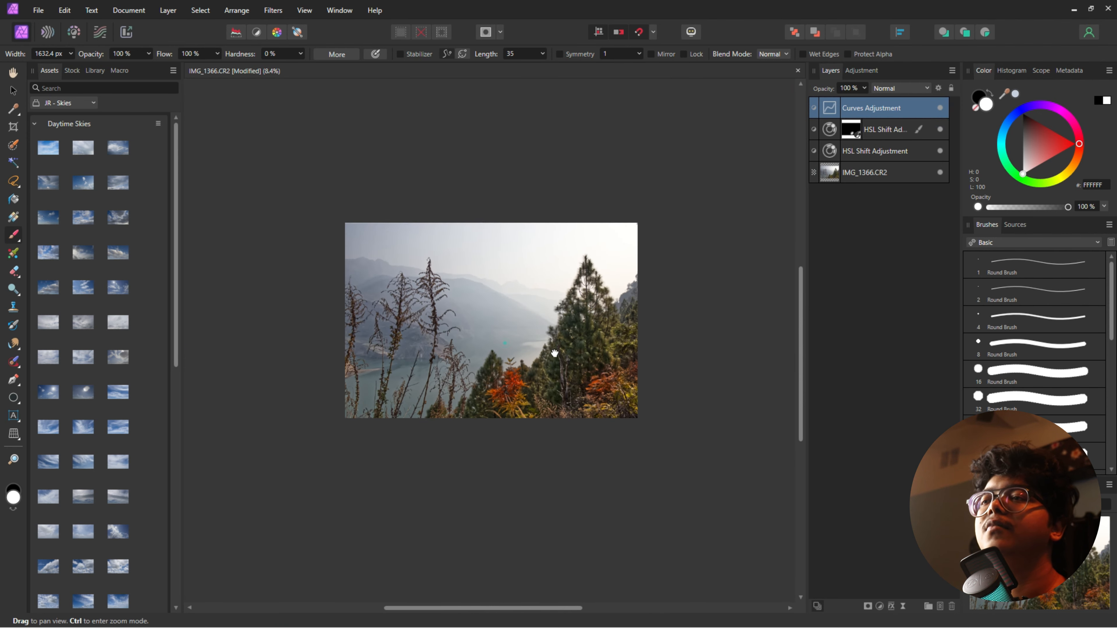
{"action": "scroll", "coordinate": [505, 343], "scroll_direction": "up", "scroll_amount": 3}
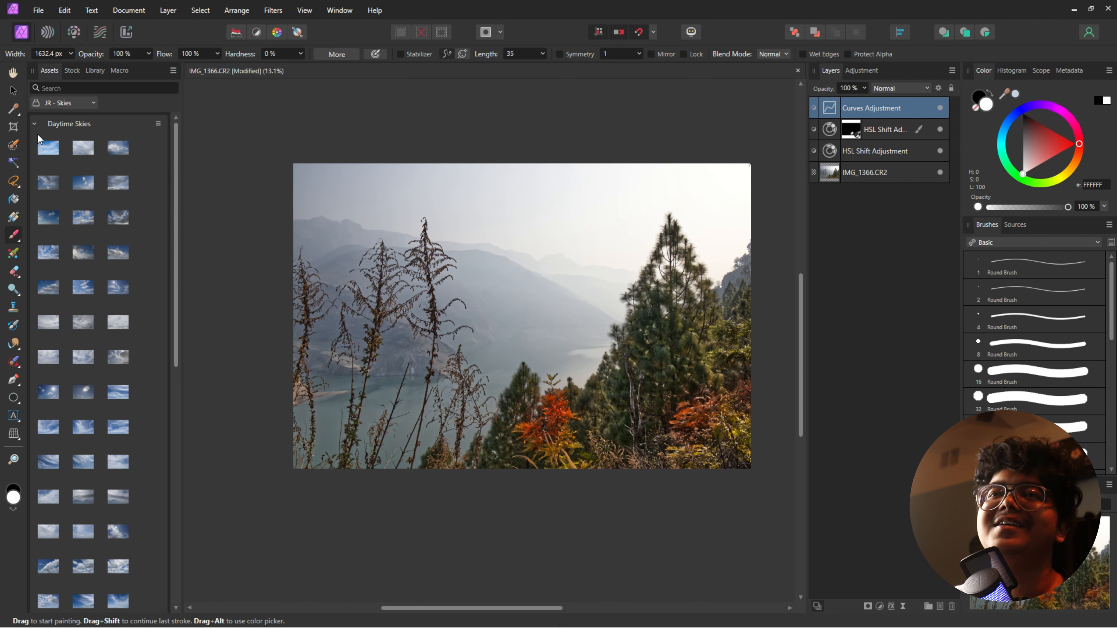
Select the sky above the mountain ridge with the Selection Brush, with the IMG_1366.CR2 layer active.
{"action": "left_click", "coordinate": [13, 145]}
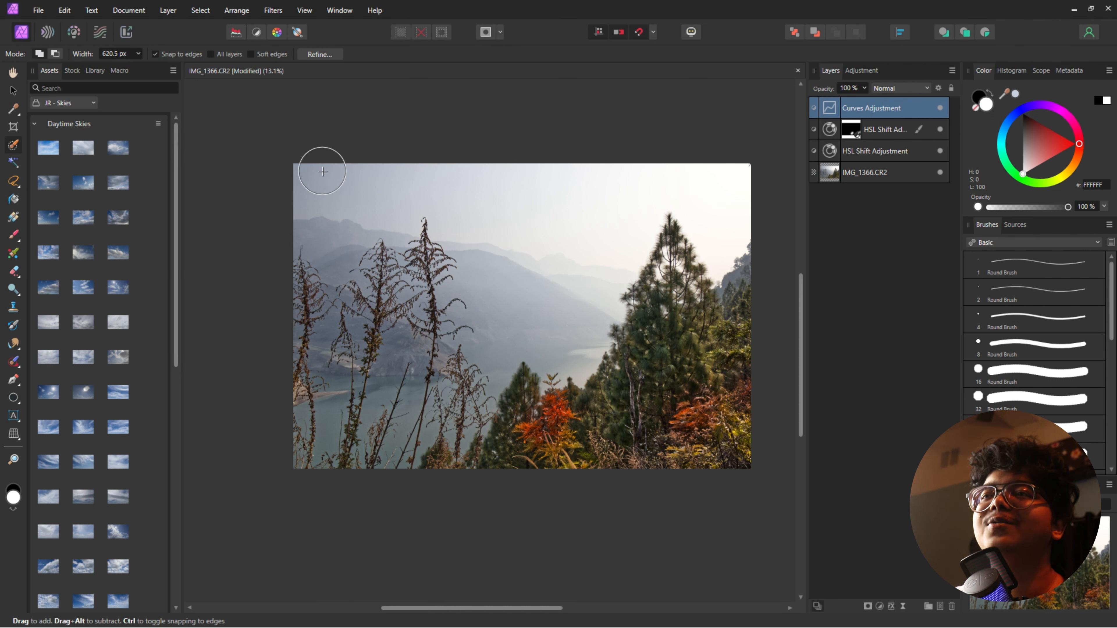
{"action": "mouse_move", "coordinate": [322, 171]}
{"action": "left_mouse_down"}
{"action": "mouse_move", "coordinate": [445, 177]}
{"action": "mouse_move", "coordinate": [337, 187]}
{"action": "mouse_move", "coordinate": [472, 187]}
{"action": "mouse_move", "coordinate": [615, 206]}
{"action": "mouse_move", "coordinate": [534, 224]}
{"action": "mouse_move", "coordinate": [582, 222]}
{"action": "mouse_move", "coordinate": [528, 325]}
{"action": "mouse_move", "coordinate": [482, 285]}
{"action": "mouse_move", "coordinate": [641, 306]}
{"action": "mouse_move", "coordinate": [720, 302]}
{"action": "mouse_move", "coordinate": [684, 337]}
{"action": "mouse_move", "coordinate": [574, 327]}
{"action": "mouse_move", "coordinate": [437, 274]}
{"action": "mouse_move", "coordinate": [304, 255]}
{"action": "left_mouse_up"}
{"action": "left_click", "coordinate": [869, 150]}
{"action": "left_click", "coordinate": [861, 174]}
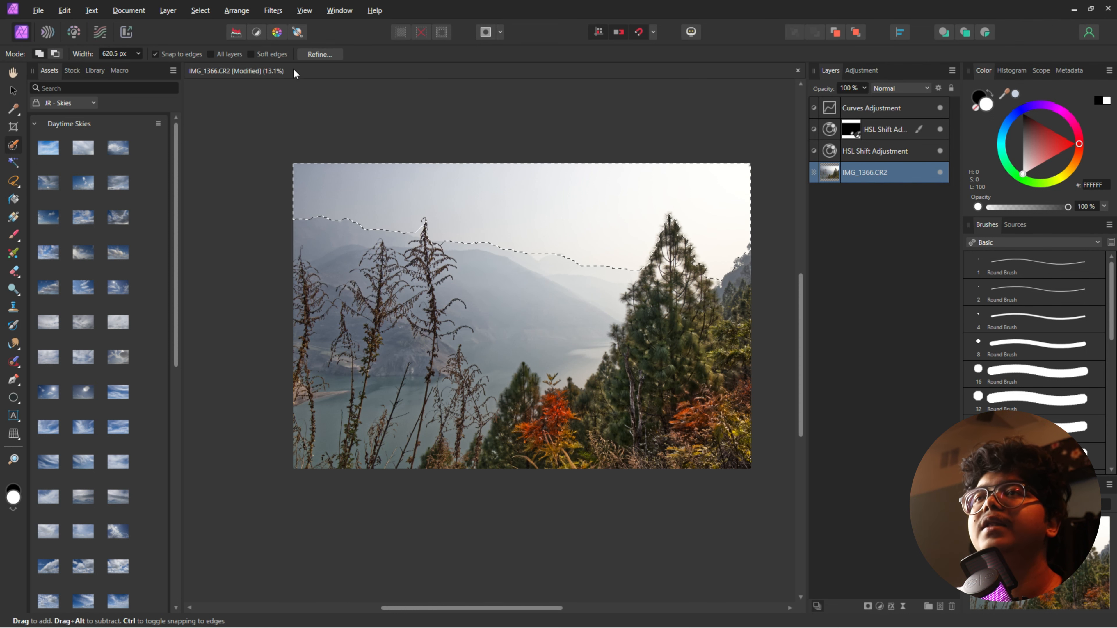
Refine the sky selection's edges around the pine top, right-hand trees and tall plant with a 468 px Matte brush, output as Selection.
{"action": "left_click", "coordinate": [318, 54]}
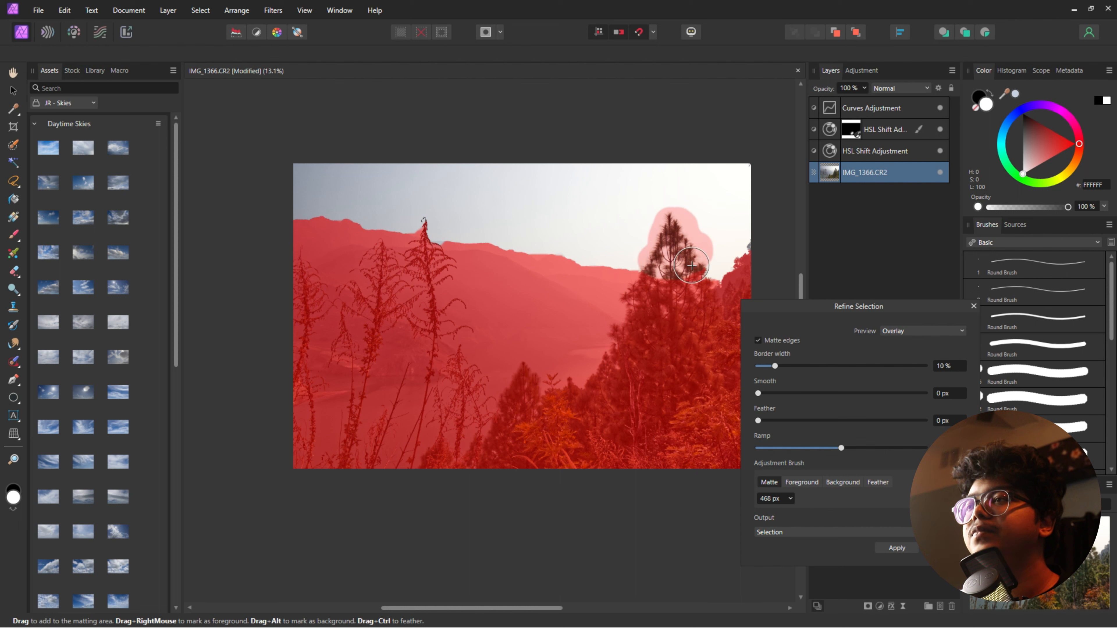
{"action": "left_click_drag", "start_coordinate": [690, 245], "coordinate": [672, 231]}
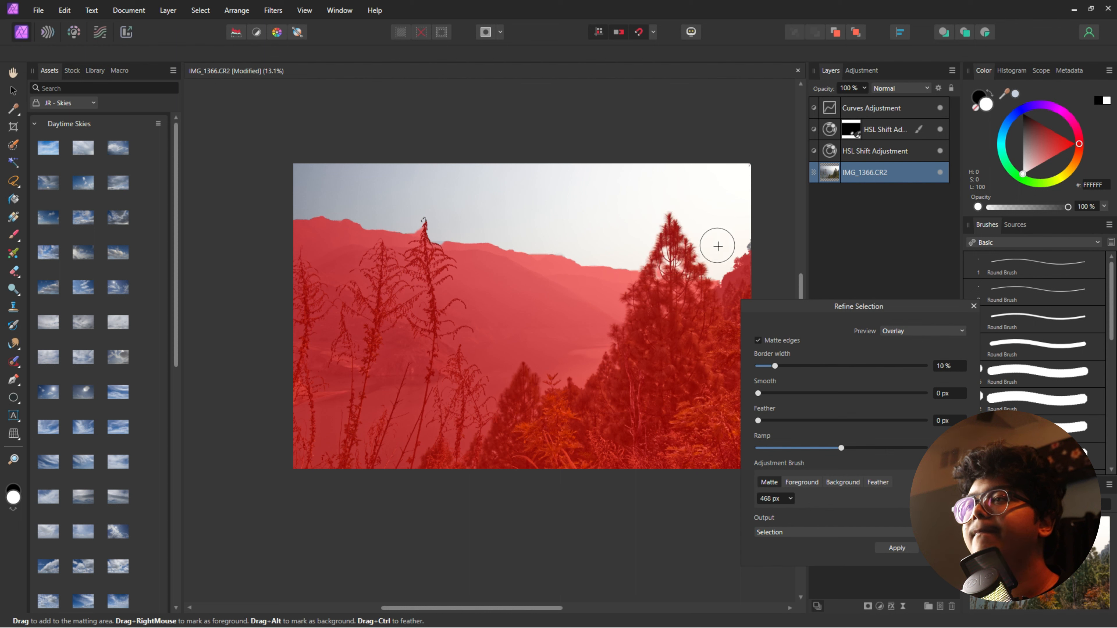
{"action": "mouse_move", "coordinate": [749, 249]}
{"action": "left_mouse_down"}
{"action": "mouse_move", "coordinate": [738, 246]}
{"action": "mouse_move", "coordinate": [756, 246]}
{"action": "left_mouse_up"}
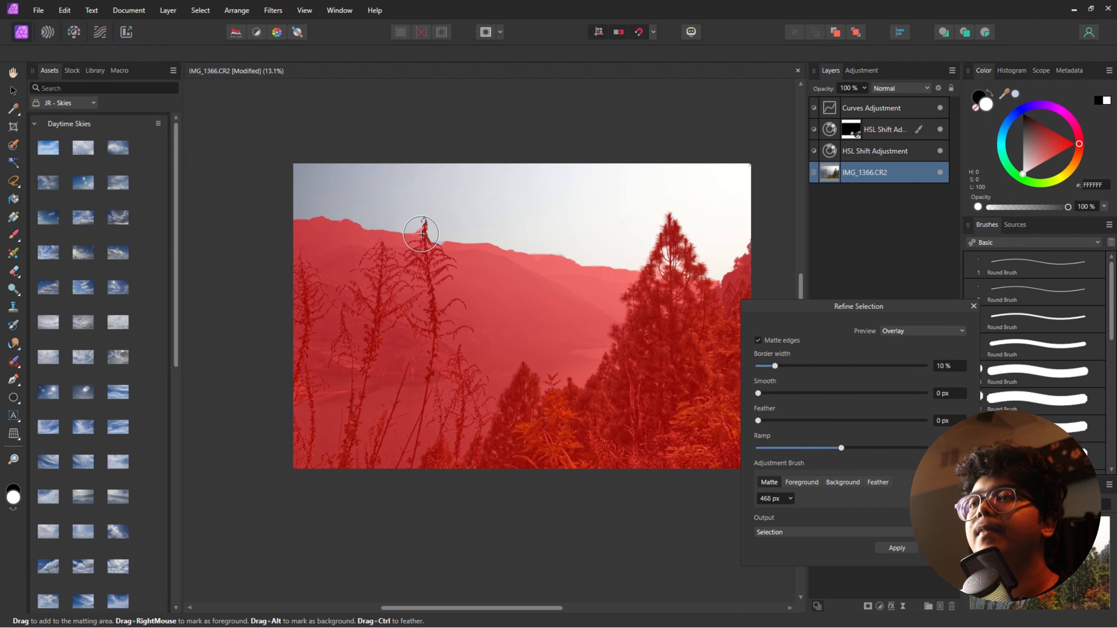
{"action": "left_click_drag", "start_coordinate": [421, 235], "coordinate": [425, 219]}
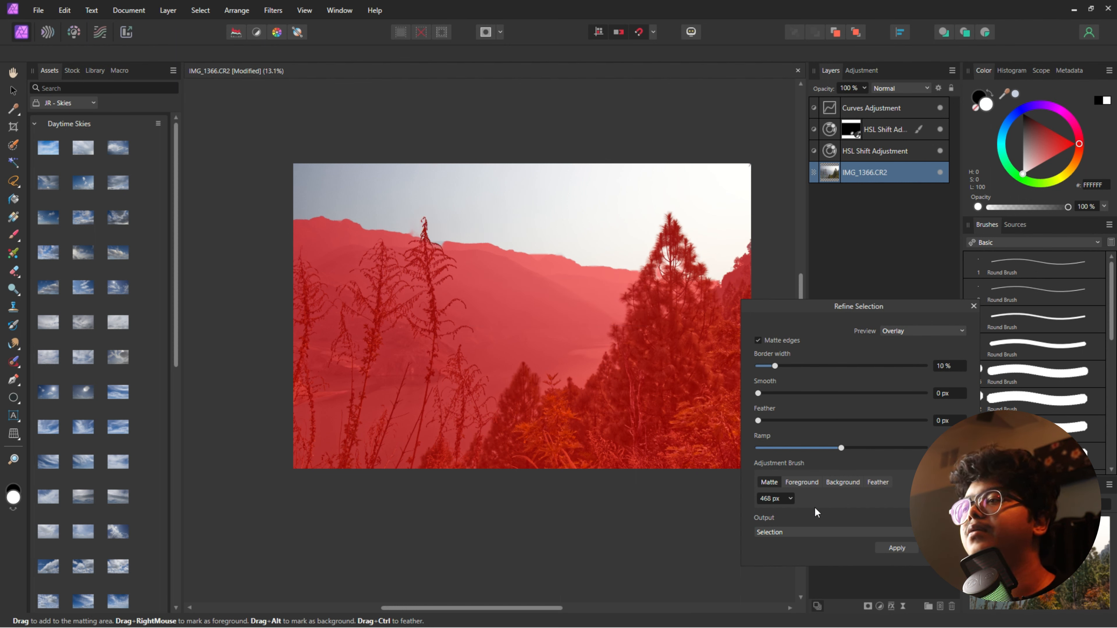
{"action": "left_click", "coordinate": [895, 548]}
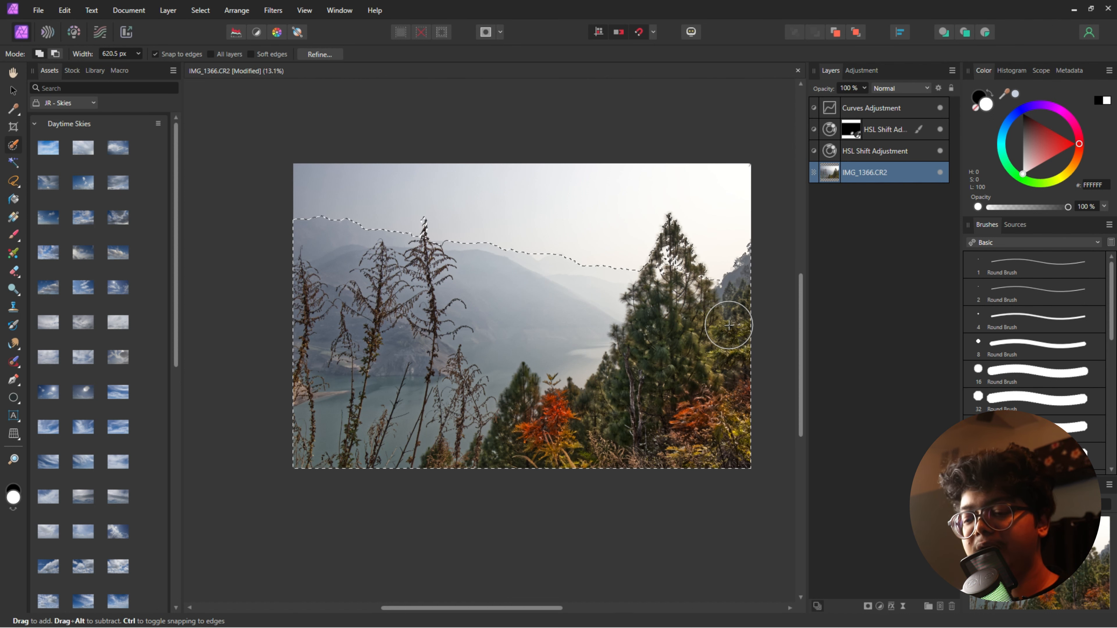
Duplicate the inverted selection of mountains and foliage onto its own layer, and check the cutout by toggling the original photo's visibility.
{"action": "key", "text": "ctrl+j"}
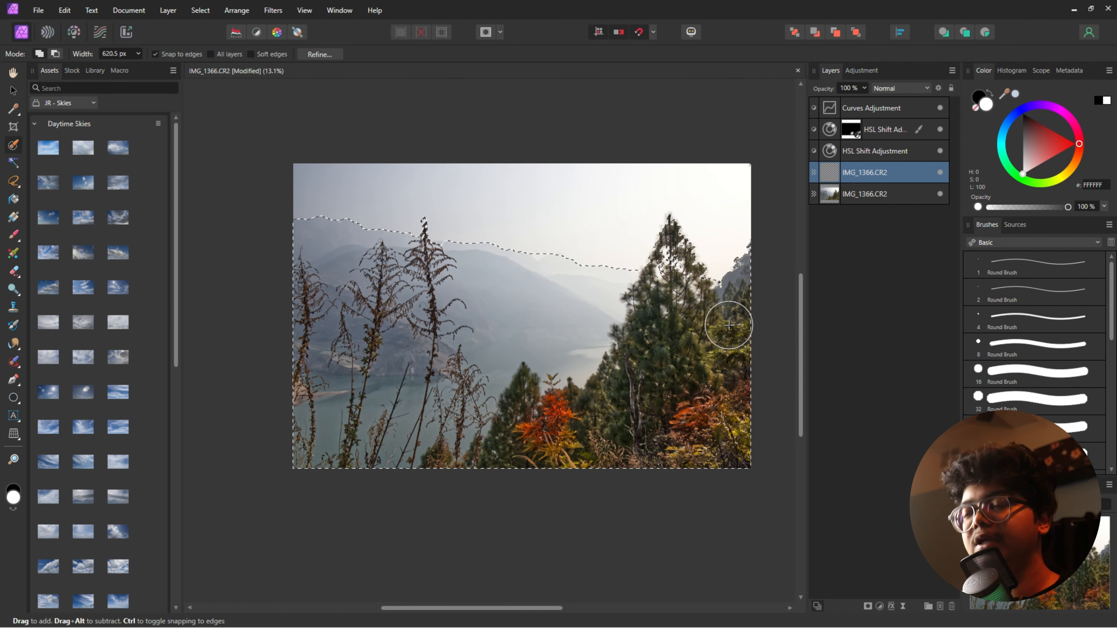
{"action": "left_click", "coordinate": [940, 194]}
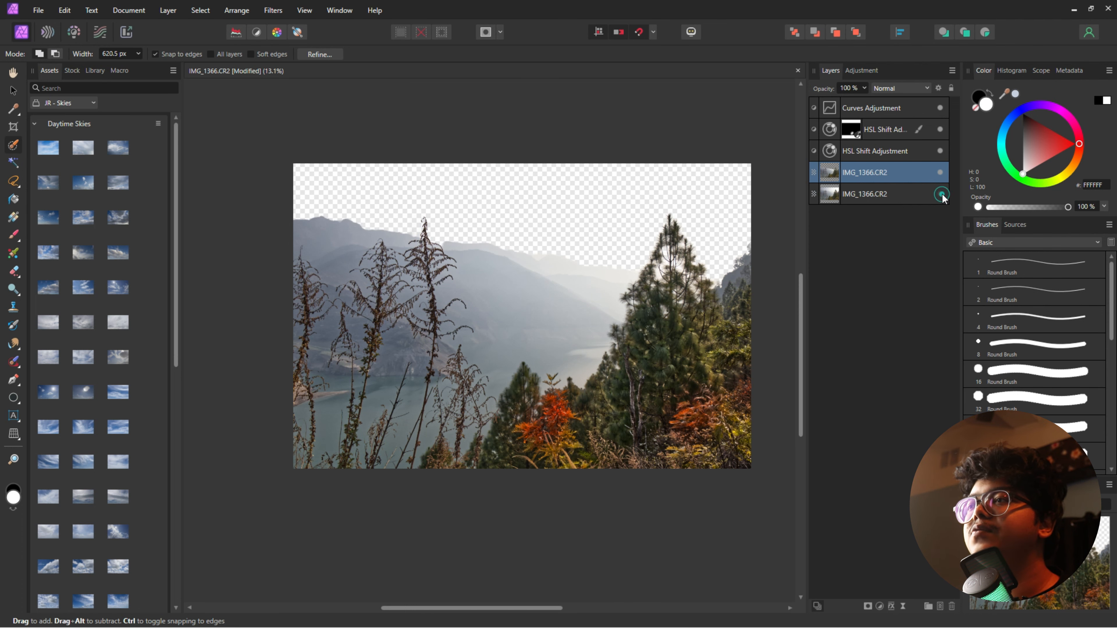
{"action": "scroll", "coordinate": [716, 256], "scroll_direction": "up", "scroll_amount": 5}
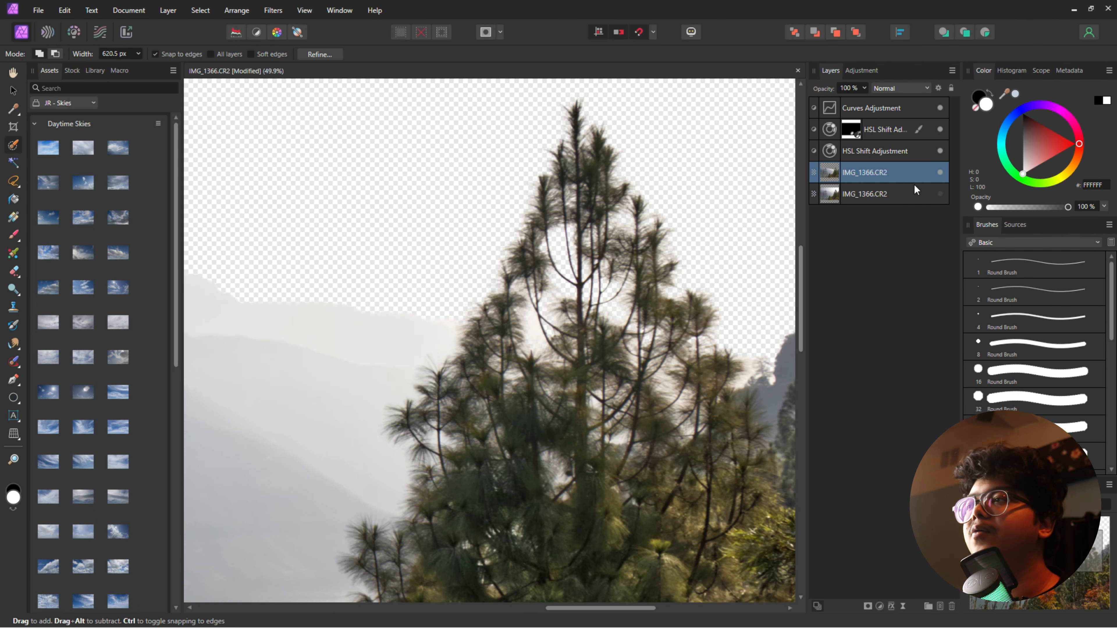
{"action": "left_click", "coordinate": [940, 194]}
{"action": "left_click", "coordinate": [940, 194]}
{"action": "left_click", "coordinate": [940, 194]}
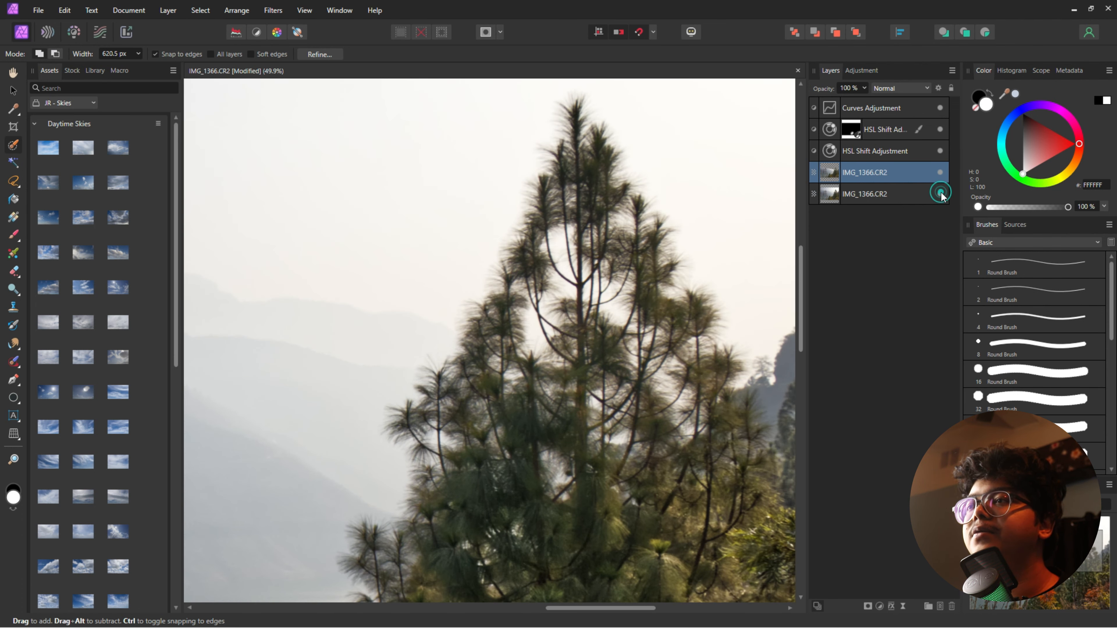
Place Daytime Sky 22 from the JR - Skies assets across the photo's full width, with its layer directly beneath the land cutout.
{"action": "scroll", "coordinate": [563, 285], "scroll_direction": "down", "scroll_amount": 5}
{"action": "scroll", "coordinate": [562, 285], "scroll_direction": "down", "scroll_amount": 4}
{"action": "key", "text": "v"}
{"action": "left_click_drag", "start_coordinate": [527, 315], "coordinate": [565, 323]}
{"action": "scroll", "coordinate": [565, 320], "scroll_direction": "up", "scroll_amount": 3}
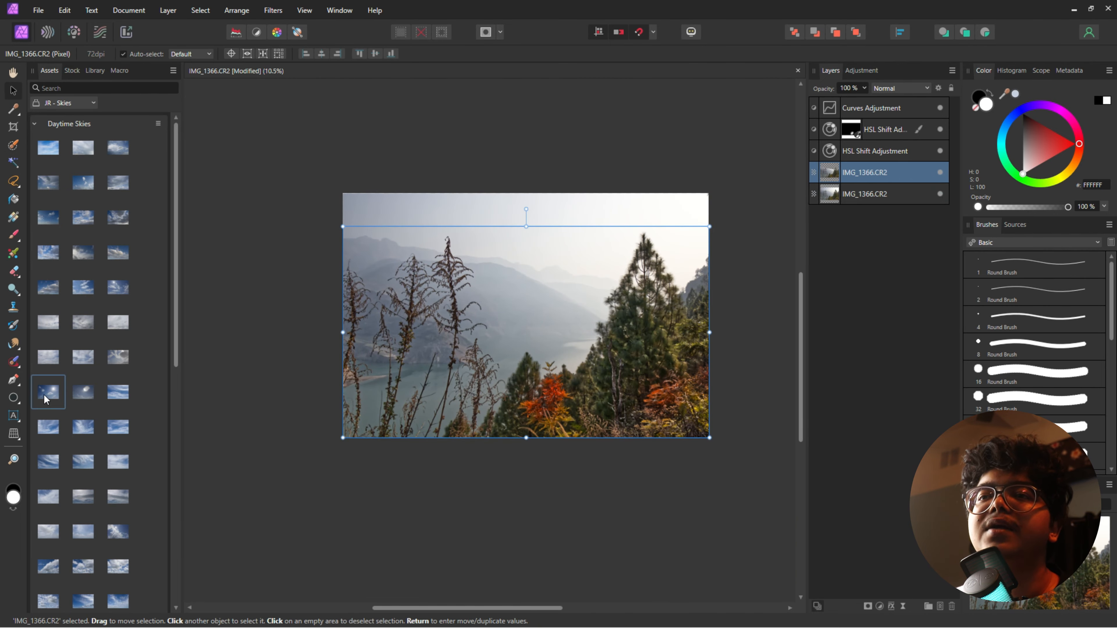
{"action": "left_click_drag", "start_coordinate": [438, 390], "coordinate": [513, 202]}
{"action": "mouse_move", "coordinate": [692, 321]}
{"action": "left_mouse_down"}
{"action": "mouse_move", "coordinate": [718, 333]}
{"action": "mouse_move", "coordinate": [708, 332]}
{"action": "left_mouse_up"}
{"action": "left_click_drag", "start_coordinate": [653, 283], "coordinate": [661, 339]}
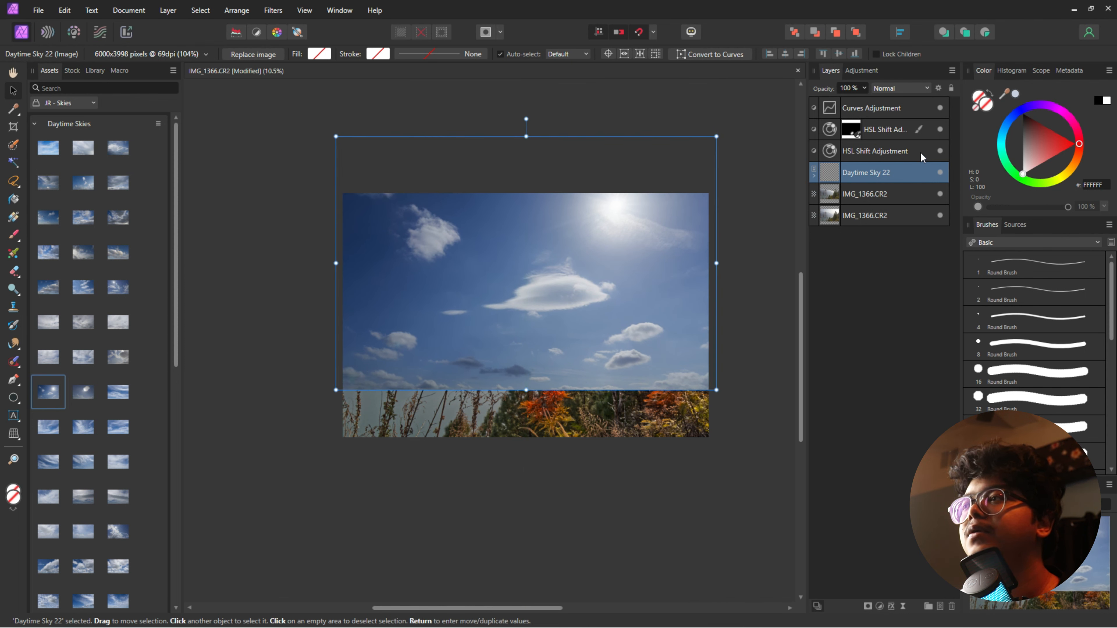
{"action": "left_click_drag", "start_coordinate": [888, 176], "coordinate": [870, 201]}
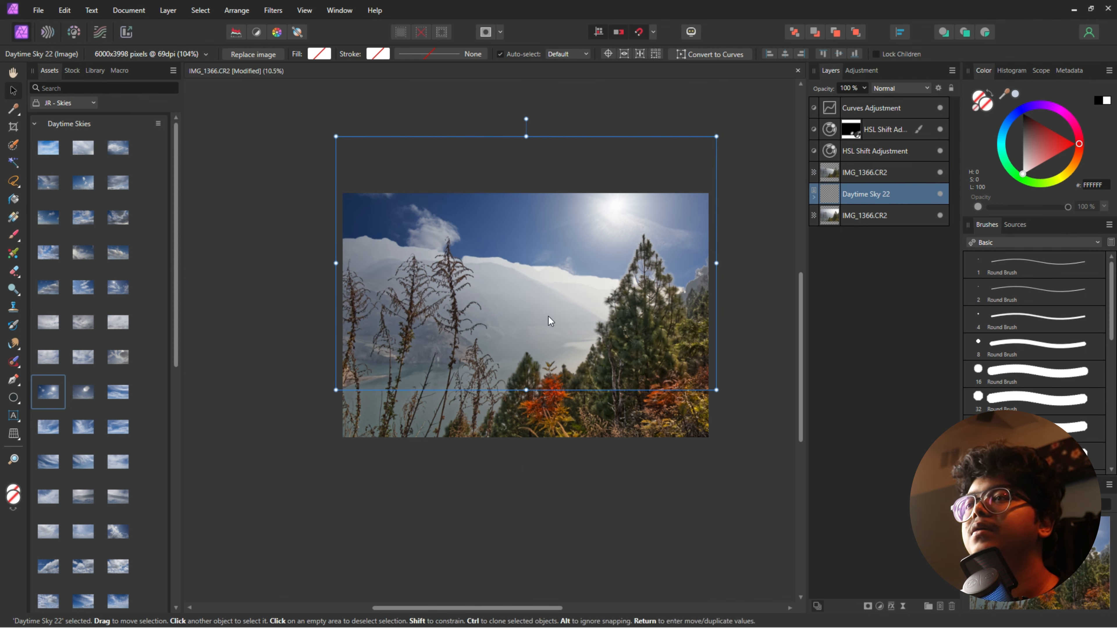
{"action": "mouse_move", "coordinate": [548, 316]}
{"action": "left_mouse_down"}
{"action": "mouse_move", "coordinate": [560, 300]}
{"action": "mouse_move", "coordinate": [563, 314]}
{"action": "left_mouse_up"}
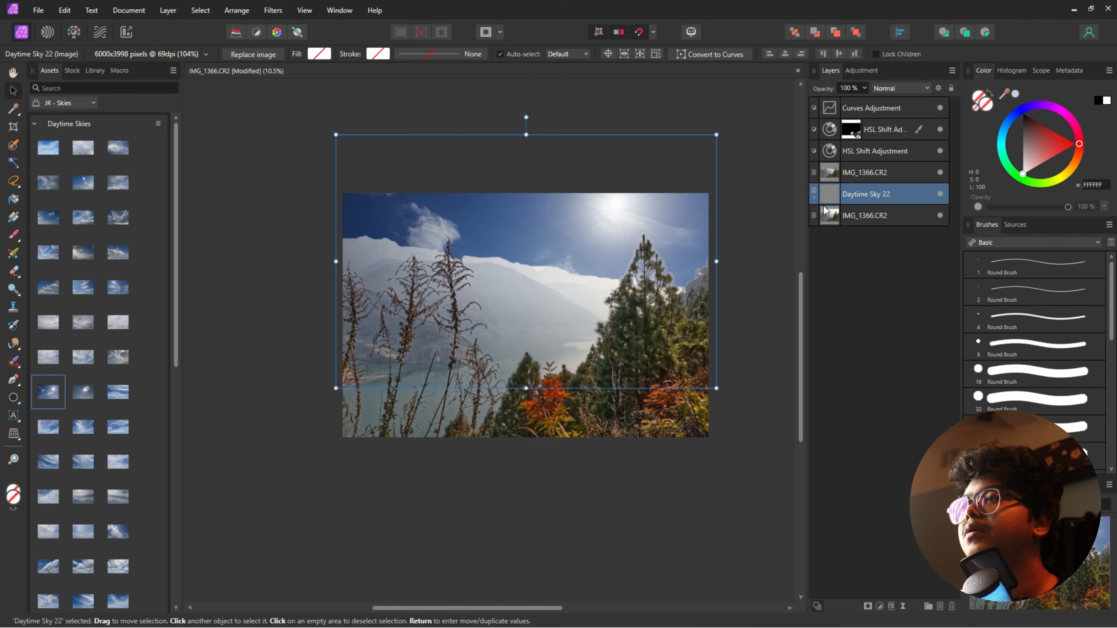
Enable Saturation, White Balance, Brightness & Contrast and Structure within Daytime Sky 22, with White Balance set to -7 %.
{"action": "left_click", "coordinate": [814, 198]}
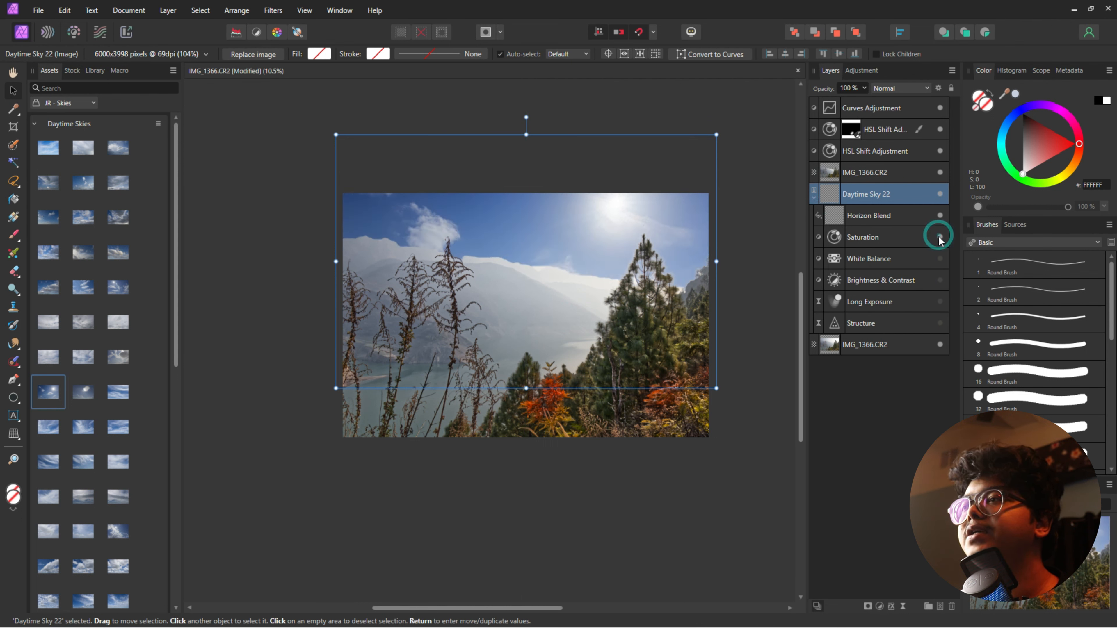
{"action": "left_click", "coordinate": [939, 257]}
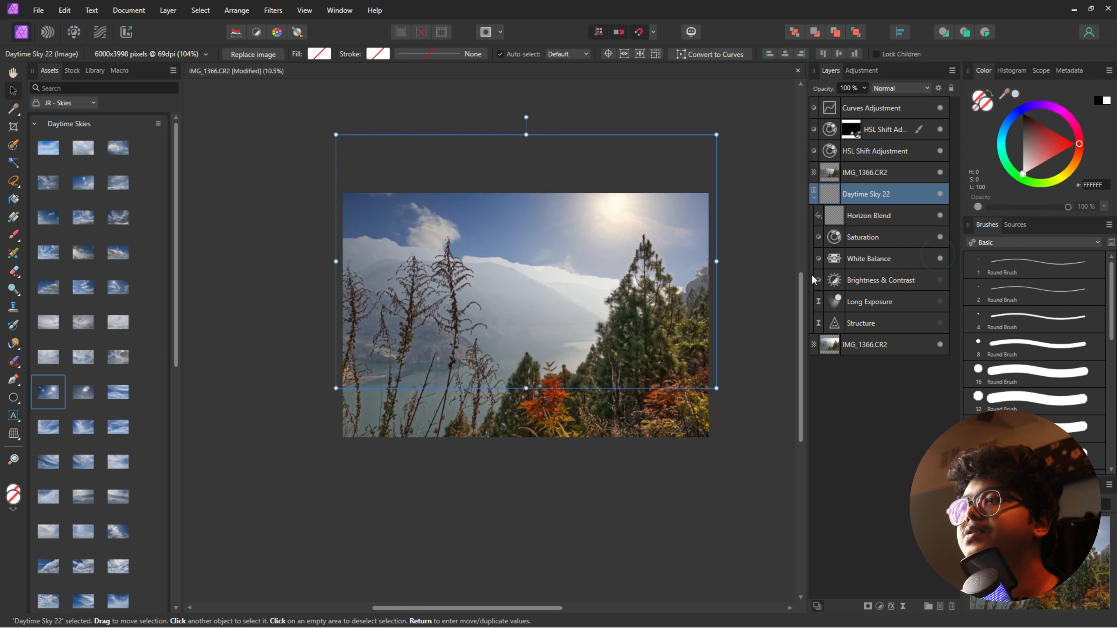
{"action": "double_click", "coordinate": [838, 260]}
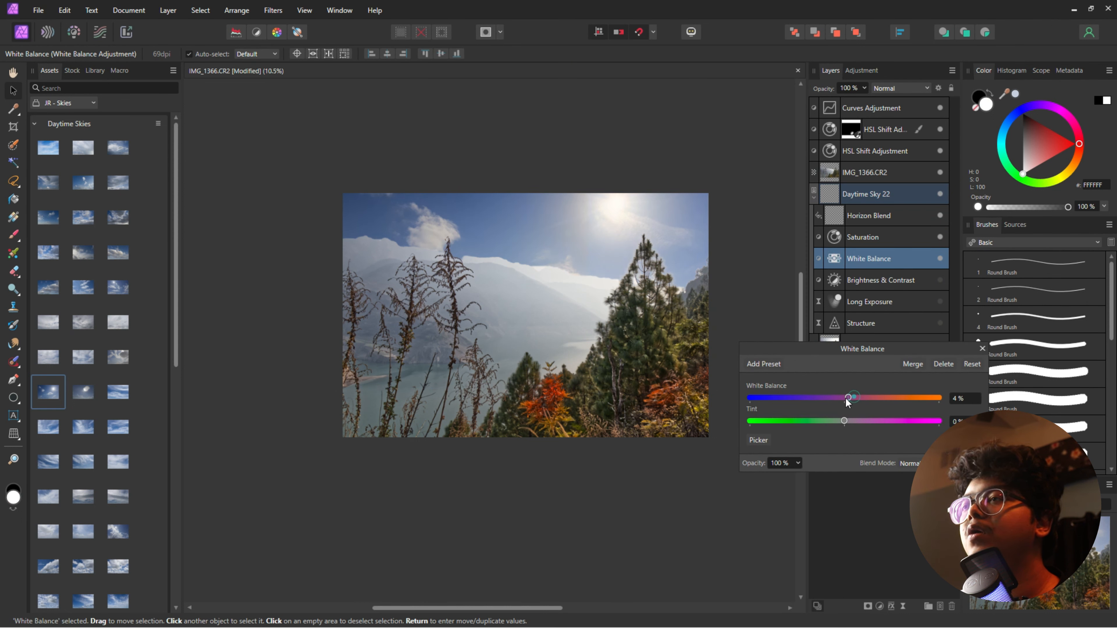
{"action": "left_click_drag", "start_coordinate": [846, 397], "coordinate": [838, 398]}
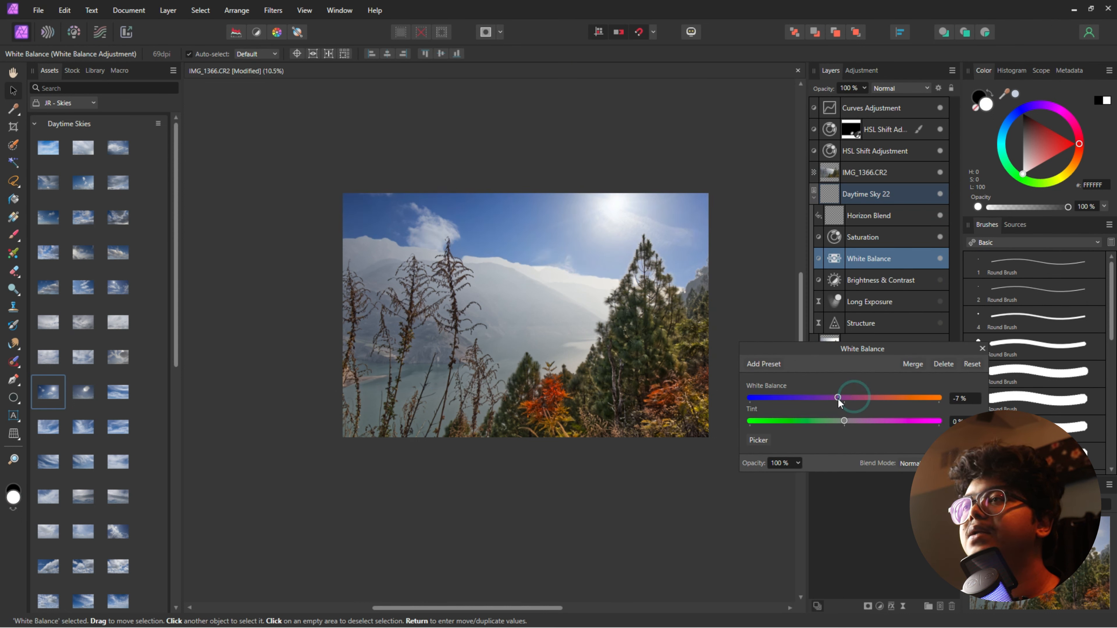
{"action": "left_click", "coordinate": [982, 349]}
{"action": "left_click", "coordinate": [940, 280]}
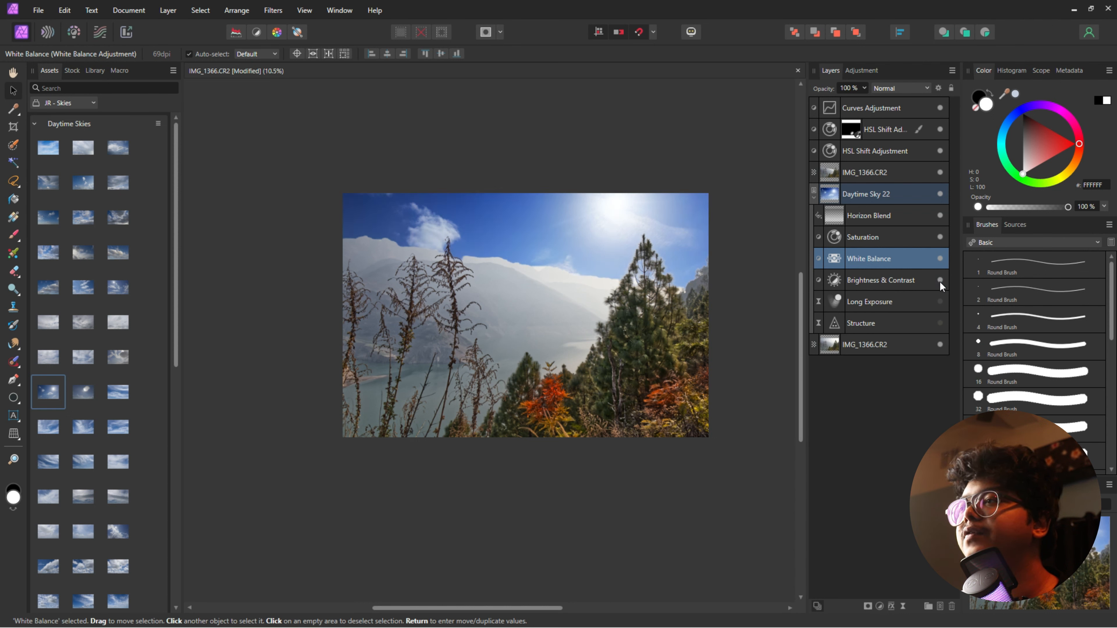
{"action": "left_click", "coordinate": [939, 324]}
Examine the edge between the mountain ridge and the new sky, both up close and across the whole picture.
{"action": "scroll", "coordinate": [376, 235], "scroll_direction": "up", "scroll_amount": 8}
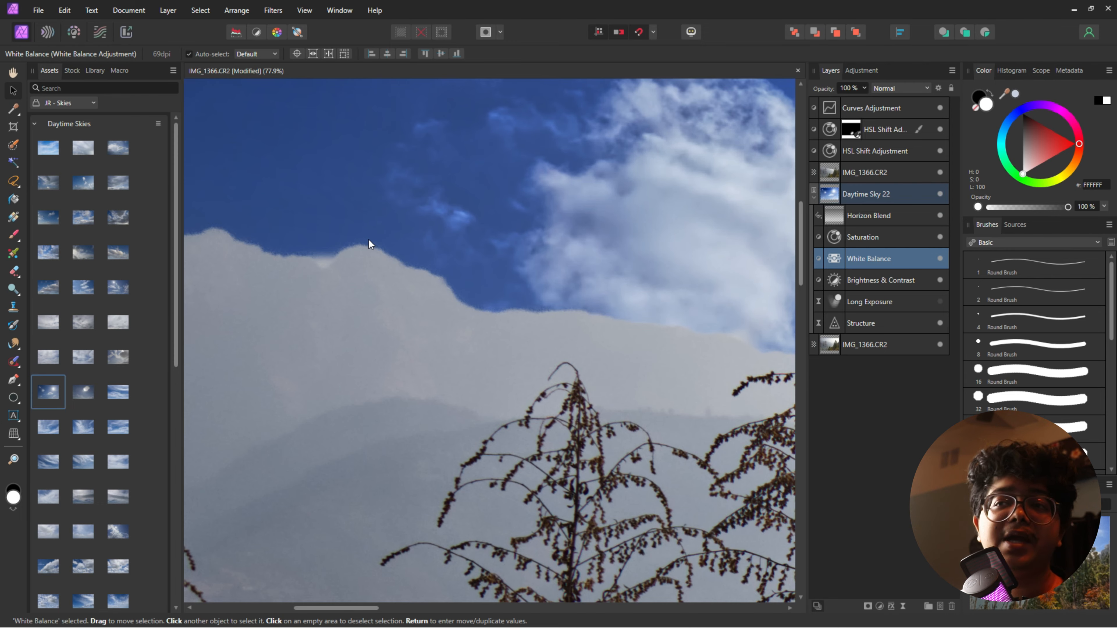
{"action": "scroll", "coordinate": [366, 241], "scroll_direction": "up", "scroll_amount": 3}
{"action": "scroll", "coordinate": [393, 275], "scroll_direction": "down", "scroll_amount": 9}
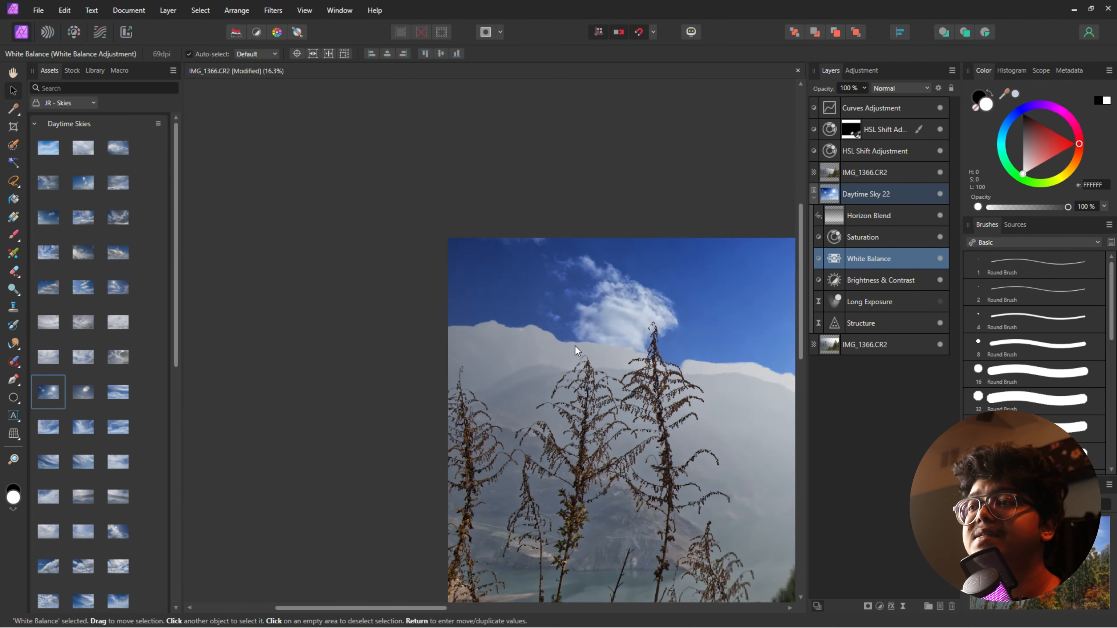
{"action": "scroll", "coordinate": [444, 320], "scroll_direction": "up", "scroll_amount": 4}
{"action": "scroll", "coordinate": [557, 320], "scroll_direction": "down", "scroll_amount": 7}
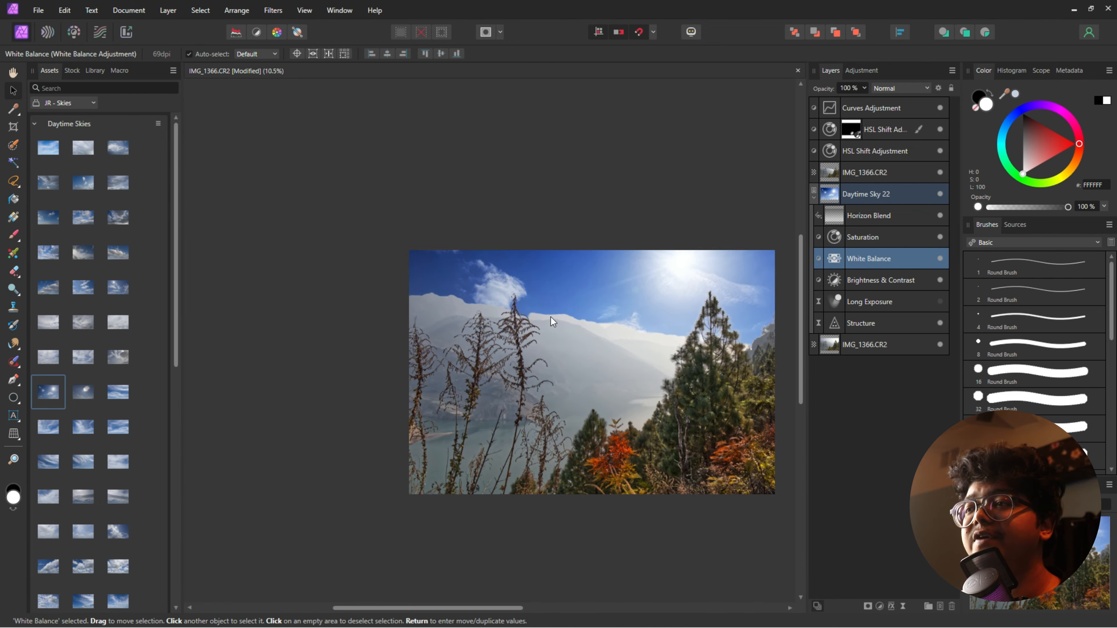
{"action": "left_click_drag", "start_coordinate": [628, 327], "coordinate": [556, 307]}
{"action": "scroll", "coordinate": [529, 330], "scroll_direction": "up", "scroll_amount": 6}
{"action": "scroll", "coordinate": [529, 330], "scroll_direction": "down", "scroll_amount": 7}
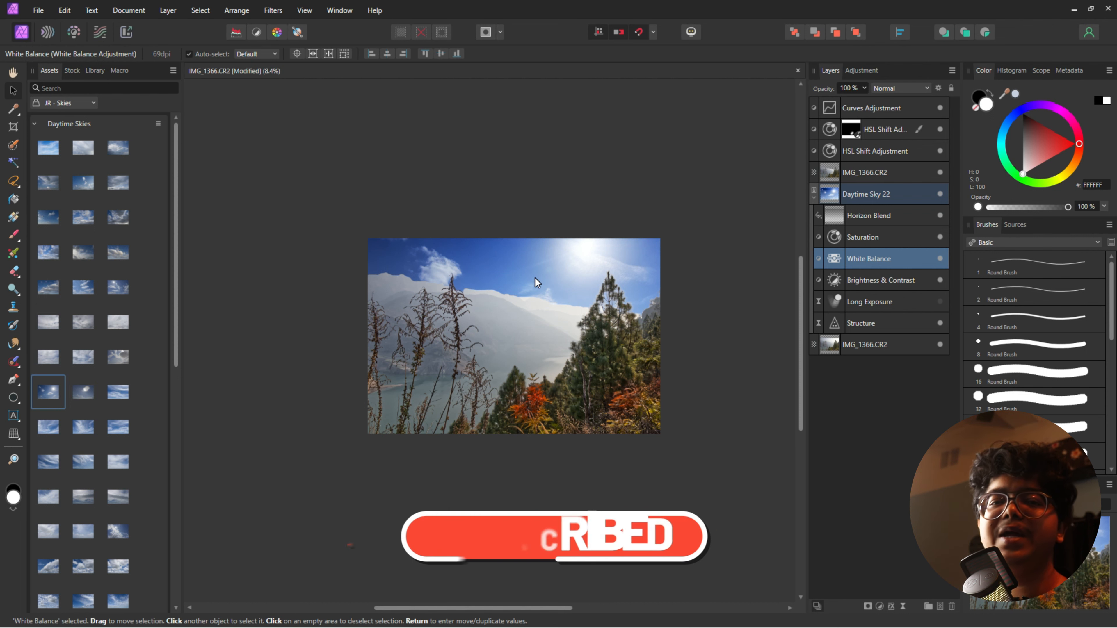
Add an empty pixel layer between the land cutout and the Daytime Sky 22 layer.
{"action": "left_click", "coordinate": [814, 198]}
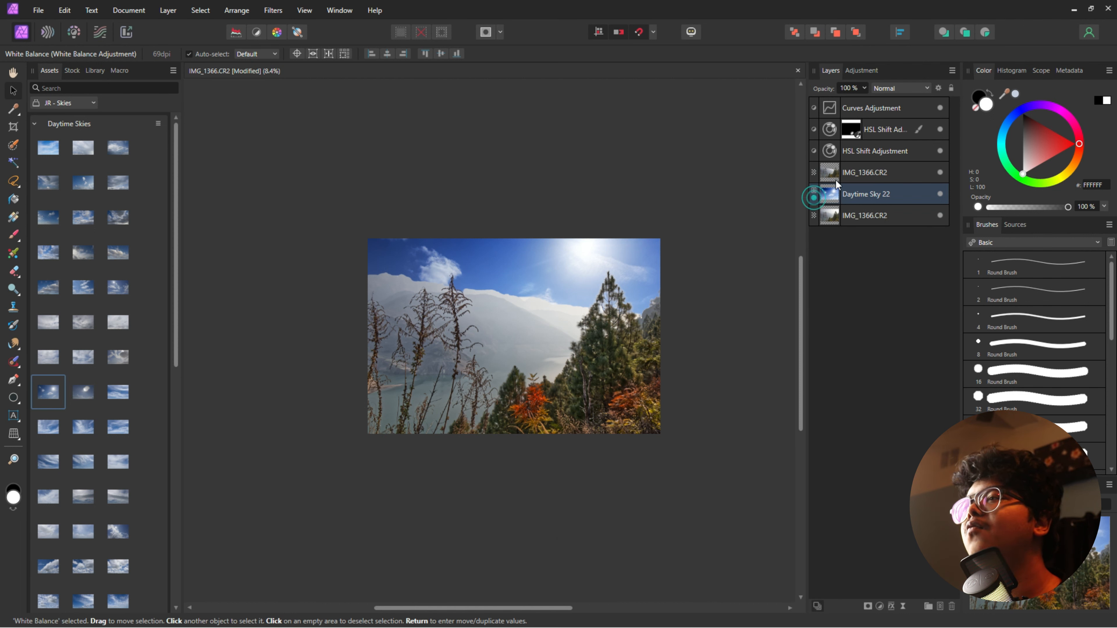
{"action": "left_click", "coordinate": [939, 607]}
{"action": "left_click_drag", "start_coordinate": [869, 259], "coordinate": [864, 178]}
{"action": "left_click", "coordinate": [812, 214]}
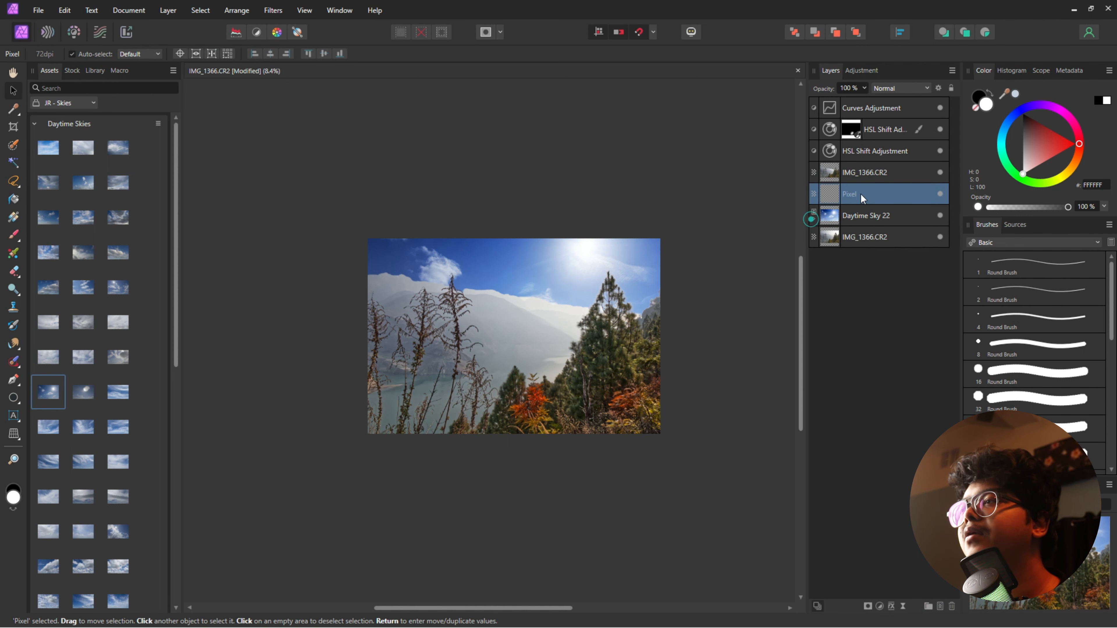
{"action": "left_click", "coordinate": [882, 196]}
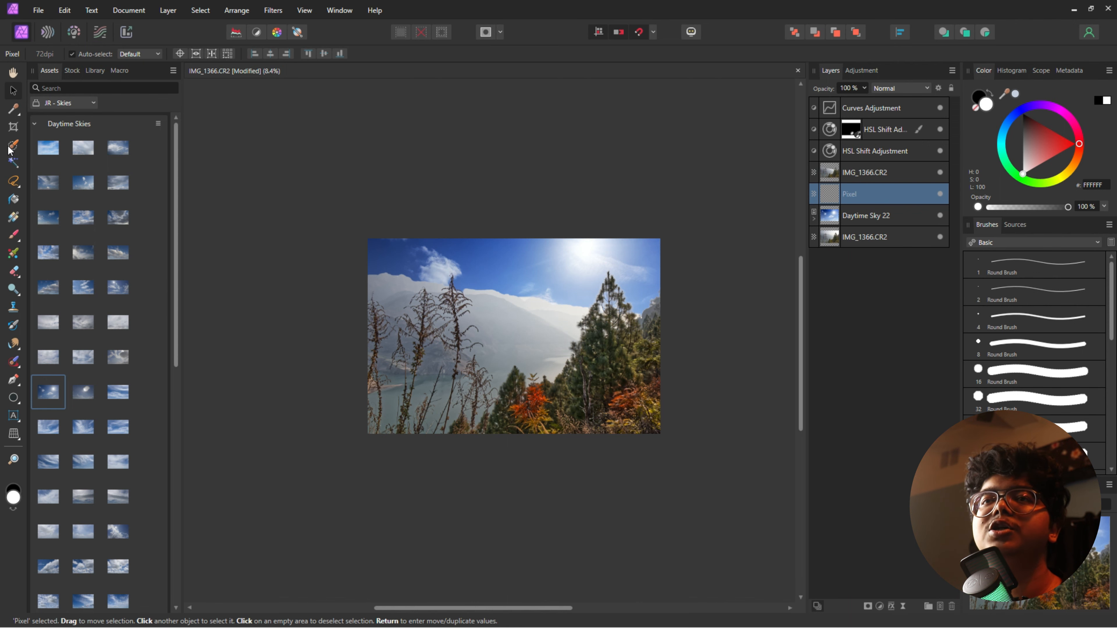
Paint haze along the mountain ridge in the sampled pale grey DFDFDF, with a soft 2855.1 px brush at 30 % flow.
{"action": "key", "text": "b"}
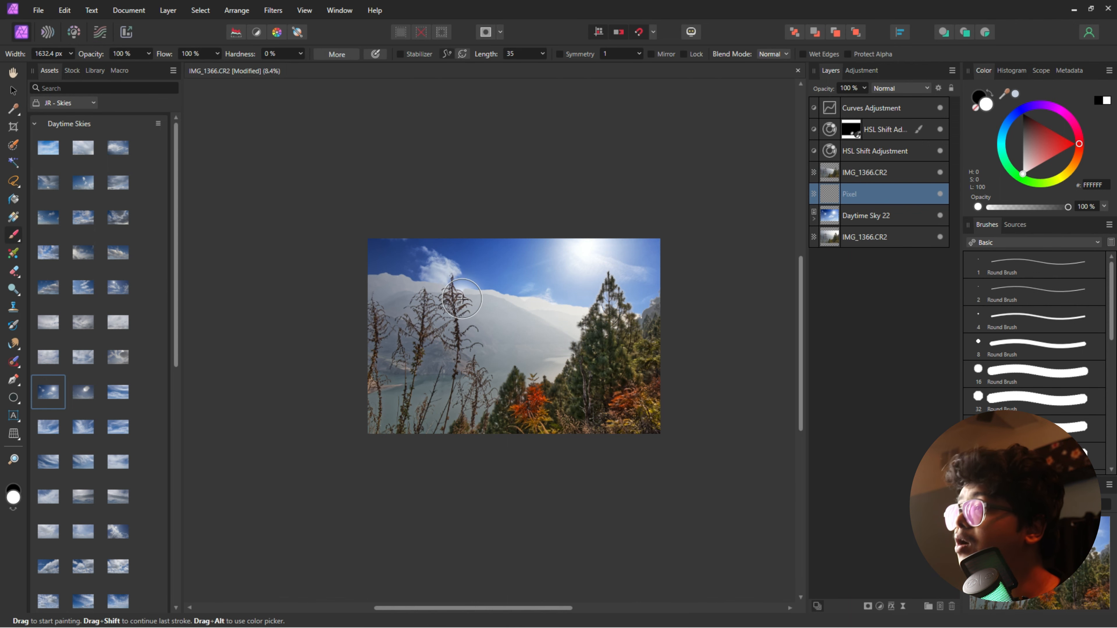
{"action": "scroll", "coordinate": [425, 286], "scroll_direction": "up", "scroll_amount": 4}
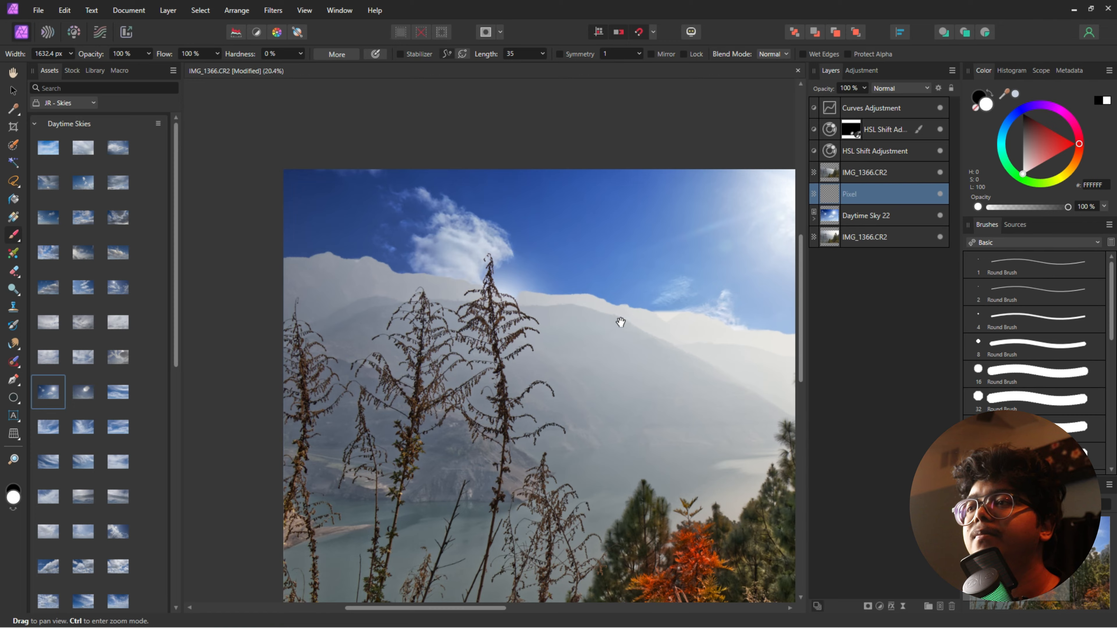
{"action": "left_click_drag", "start_coordinate": [610, 320], "coordinate": [514, 304]}
{"action": "scroll", "coordinate": [514, 304], "scroll_direction": "down", "scroll_amount": 1}
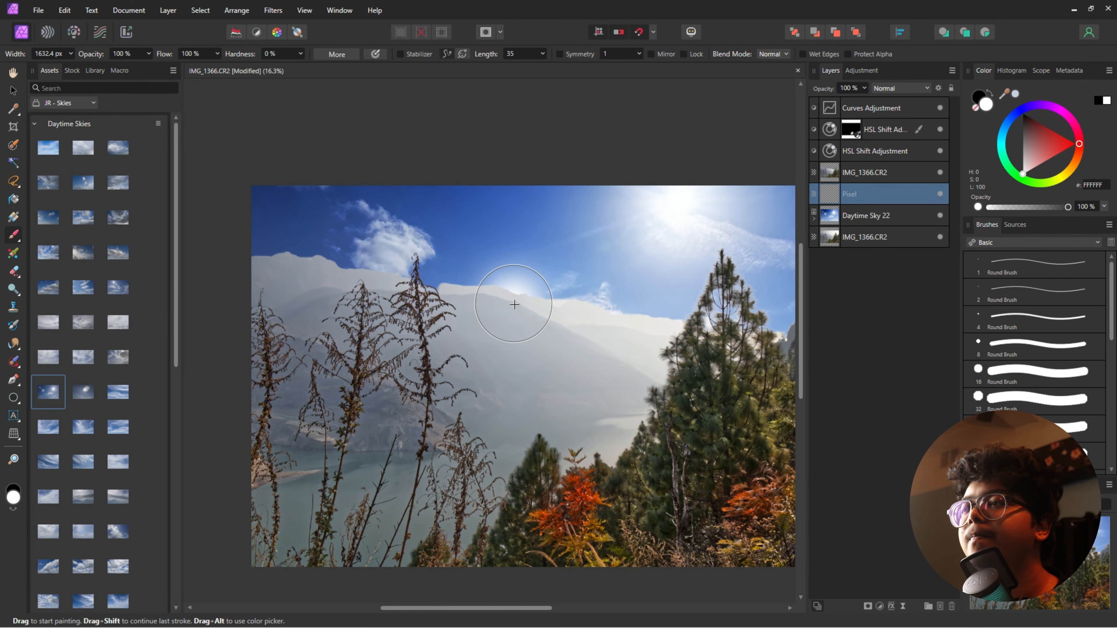
{"action": "left_click", "coordinate": [572, 311], "text": "alt"}
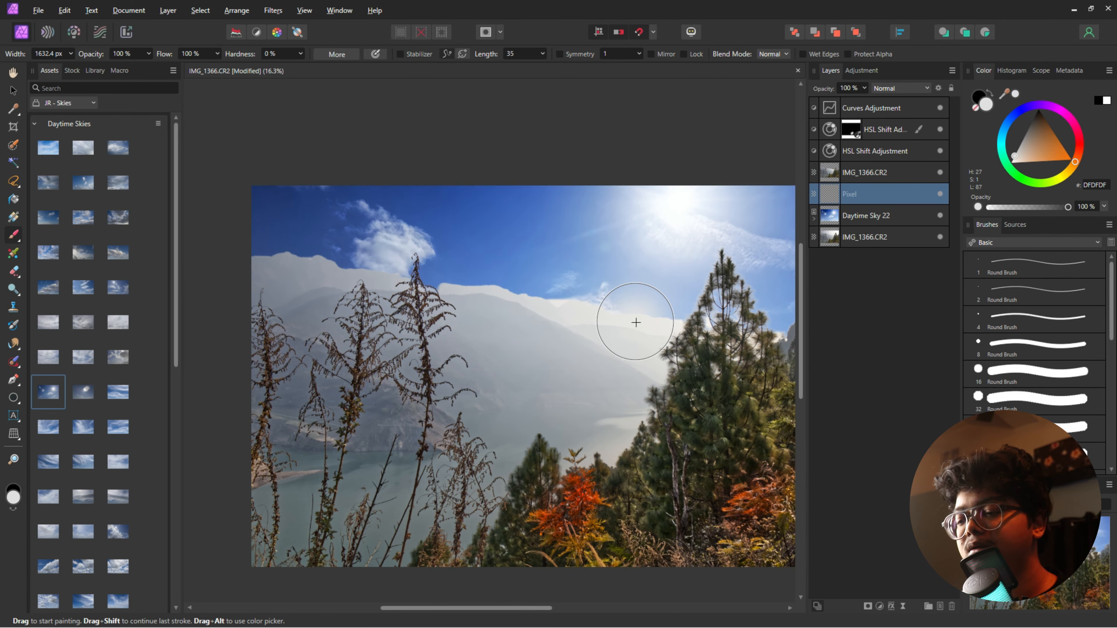
{"action": "key", "text": "bracketright"}
{"action": "key", "text": "bracketright"}
{"action": "key", "text": "bracketright"}
{"action": "key", "text": "bracketright"}
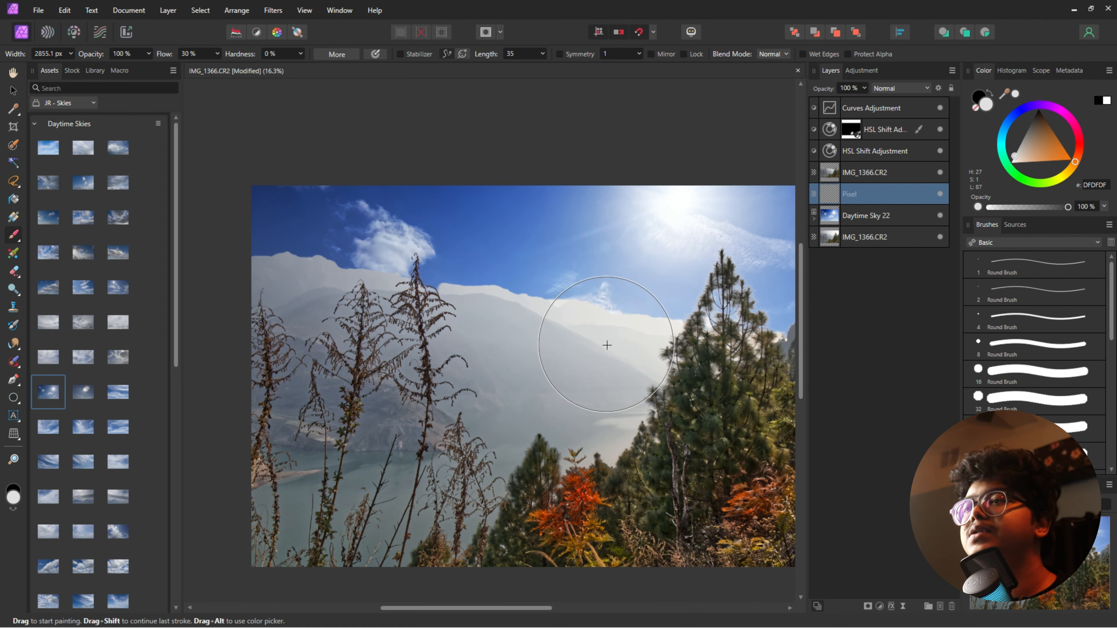
{"action": "left_click_drag", "start_coordinate": [494, 354], "coordinate": [532, 342]}
{"action": "key", "text": "space"}
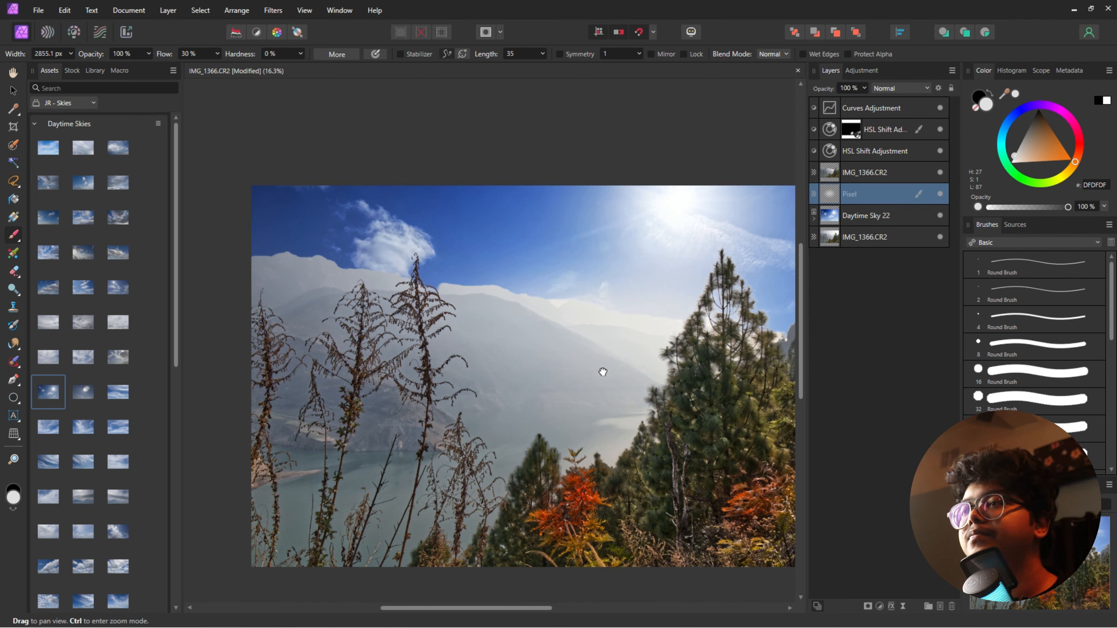
{"action": "left_click_drag", "start_coordinate": [600, 371], "coordinate": [500, 375]}
{"action": "mouse_move", "coordinate": [692, 365]}
{"action": "left_mouse_down"}
{"action": "mouse_move", "coordinate": [710, 358]}
{"action": "mouse_move", "coordinate": [701, 352]}
{"action": "left_mouse_up"}
{"action": "key", "text": "space"}
{"action": "left_click_drag", "start_coordinate": [517, 372], "coordinate": [634, 387]}
{"action": "left_click_drag", "start_coordinate": [566, 347], "coordinate": [500, 360]}
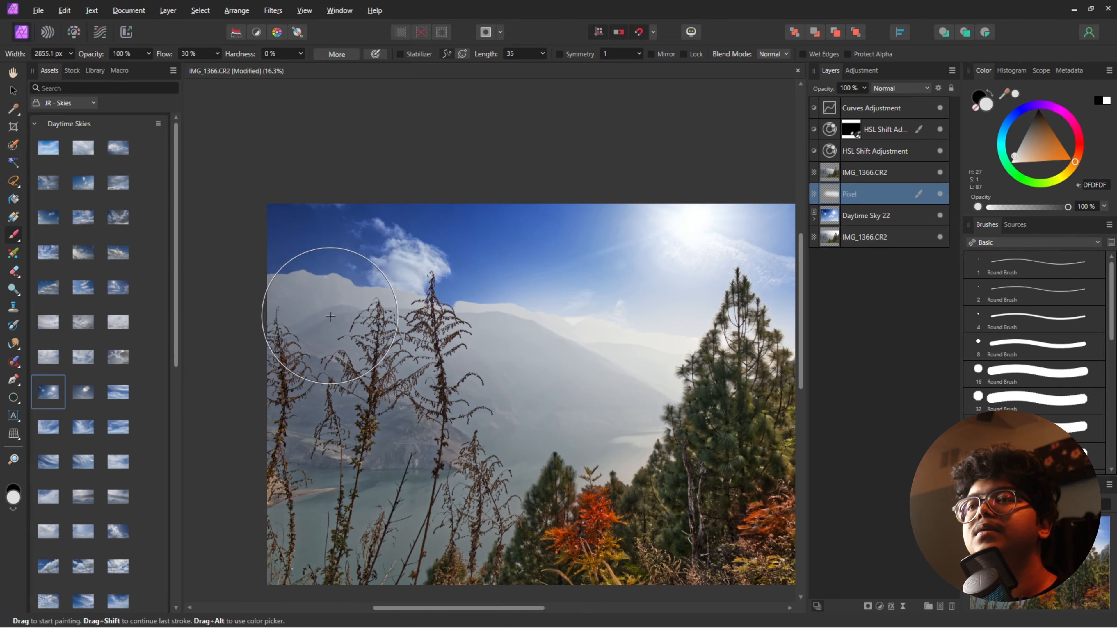
Paint haze in a sampled ridge colour behind the mountain's far left end, undoing the stray strokes.
{"action": "left_click", "coordinate": [330, 289]}
{"action": "key", "text": "ctrl+z"}
{"action": "left_click", "coordinate": [330, 290], "text": "alt"}
{"action": "mouse_move", "coordinate": [329, 290]}
{"action": "left_mouse_down"}
{"action": "mouse_move", "coordinate": [283, 296]}
{"action": "mouse_move", "coordinate": [400, 331]}
{"action": "mouse_move", "coordinate": [294, 320]}
{"action": "mouse_move", "coordinate": [302, 263]}
{"action": "mouse_move", "coordinate": [459, 221]}
{"action": "mouse_move", "coordinate": [253, 299]}
{"action": "left_mouse_up"}
{"action": "left_click", "coordinate": [562, 318], "text": "alt"}
{"action": "mouse_move", "coordinate": [494, 321]}
{"action": "left_mouse_down"}
{"action": "mouse_move", "coordinate": [259, 322]}
{"action": "mouse_move", "coordinate": [608, 383]}
{"action": "mouse_move", "coordinate": [539, 396]}
{"action": "left_mouse_up"}
{"action": "key", "text": "ctrl+z"}
Build up more haze along the middle and left of the ridge with colours sampled near the skyline.
{"action": "key", "text": "space"}
{"action": "left_click_drag", "start_coordinate": [537, 357], "coordinate": [681, 381]}
{"action": "left_click", "coordinate": [591, 353], "text": "alt"}
{"action": "mouse_move", "coordinate": [589, 352]}
{"action": "left_mouse_down"}
{"action": "mouse_move", "coordinate": [695, 367]}
{"action": "mouse_move", "coordinate": [448, 330]}
{"action": "mouse_move", "coordinate": [464, 363]}
{"action": "left_mouse_up"}
{"action": "left_click", "coordinate": [467, 332], "text": "alt"}
{"action": "left_click_drag", "start_coordinate": [474, 377], "coordinate": [308, 365]}
Soften the upper sky with a sampled sky colour, and paint sampled grey-blue 9298A5 haze across the ridge.
{"action": "left_click", "coordinate": [522, 232], "text": "alt"}
{"action": "mouse_move", "coordinate": [512, 232]}
{"action": "left_mouse_down"}
{"action": "mouse_move", "coordinate": [373, 237]}
{"action": "mouse_move", "coordinate": [329, 211]}
{"action": "mouse_move", "coordinate": [507, 232]}
{"action": "left_mouse_up"}
{"action": "left_click_drag", "start_coordinate": [752, 240], "coordinate": [780, 243]}
{"action": "left_click_drag", "start_coordinate": [411, 266], "coordinate": [286, 247]}
{"action": "left_click", "coordinate": [310, 350], "text": "alt"}
{"action": "mouse_move", "coordinate": [417, 366]}
{"action": "left_mouse_down"}
{"action": "mouse_move", "coordinate": [663, 362]}
{"action": "mouse_move", "coordinate": [610, 377]}
{"action": "mouse_move", "coordinate": [600, 355]}
{"action": "left_mouse_up"}
Compare the whole picture with and without the painted haze layer.
{"action": "scroll", "coordinate": [598, 322], "scroll_direction": "down", "scroll_amount": 4}
{"action": "key", "text": "space"}
{"action": "scroll", "coordinate": [601, 353], "scroll_direction": "up", "scroll_amount": 2}
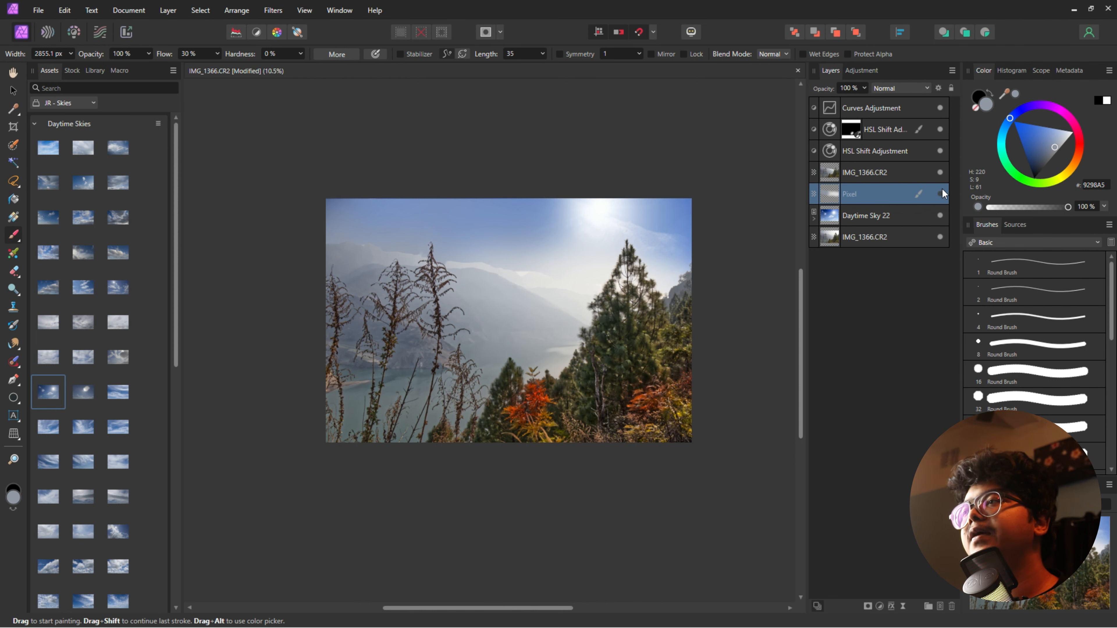
{"action": "left_click", "coordinate": [940, 194]}
{"action": "left_click", "coordinate": [940, 193]}
{"action": "left_click", "coordinate": [941, 194]}
{"action": "left_click", "coordinate": [941, 194]}
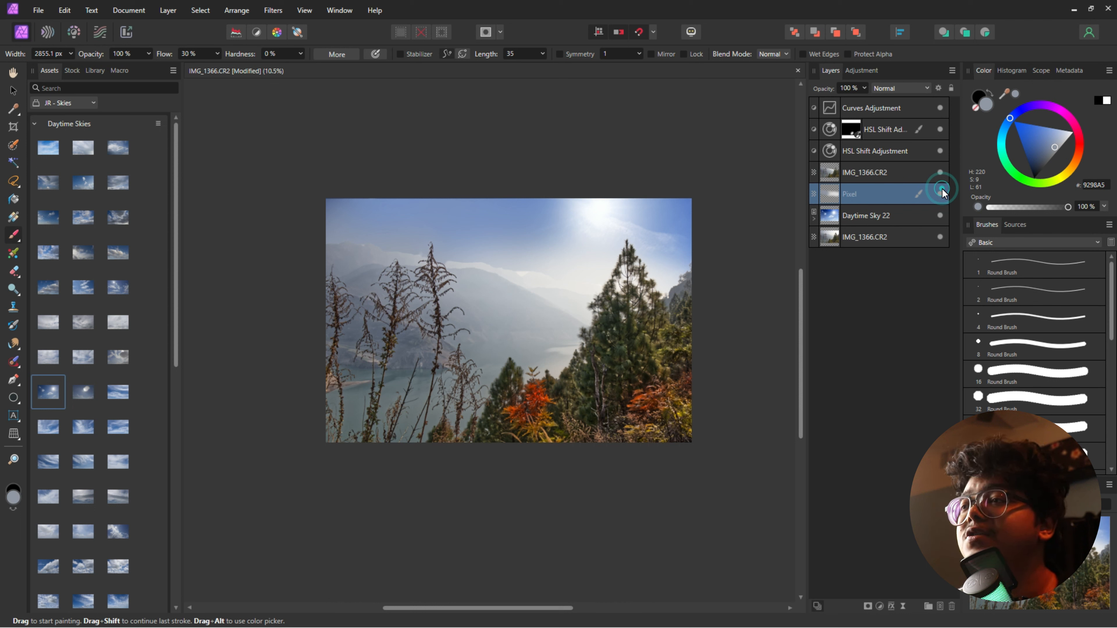
Add a live Lighting filter above the Curves adjustment, aiming its spot light from beyond the photo's upper right corner with about 82% distance.
{"action": "left_click", "coordinate": [880, 104]}
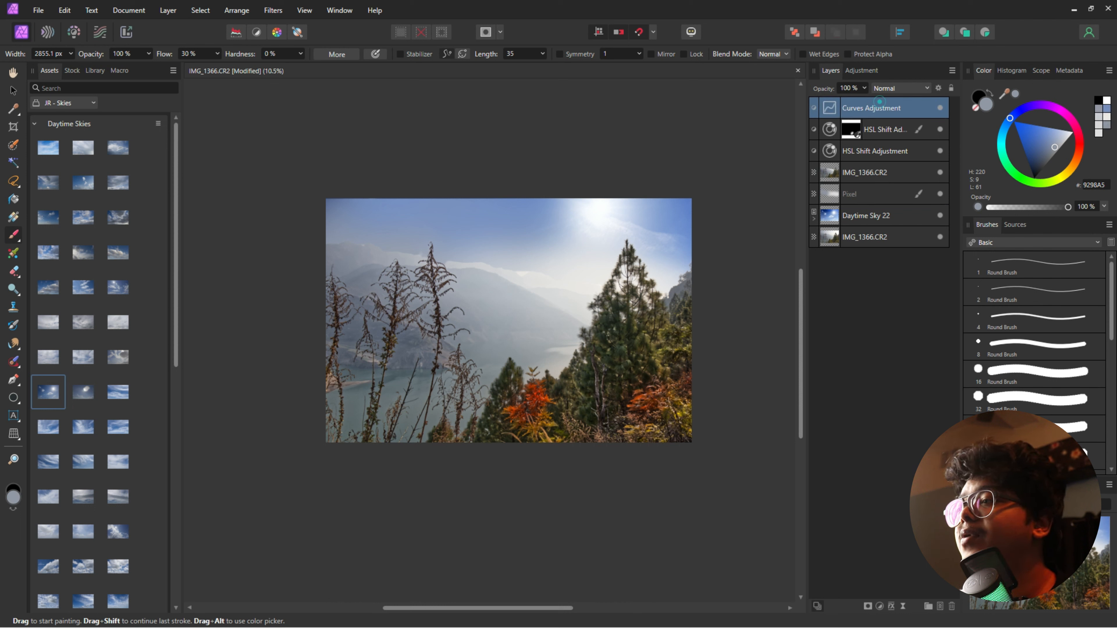
{"action": "left_click", "coordinate": [892, 606]}
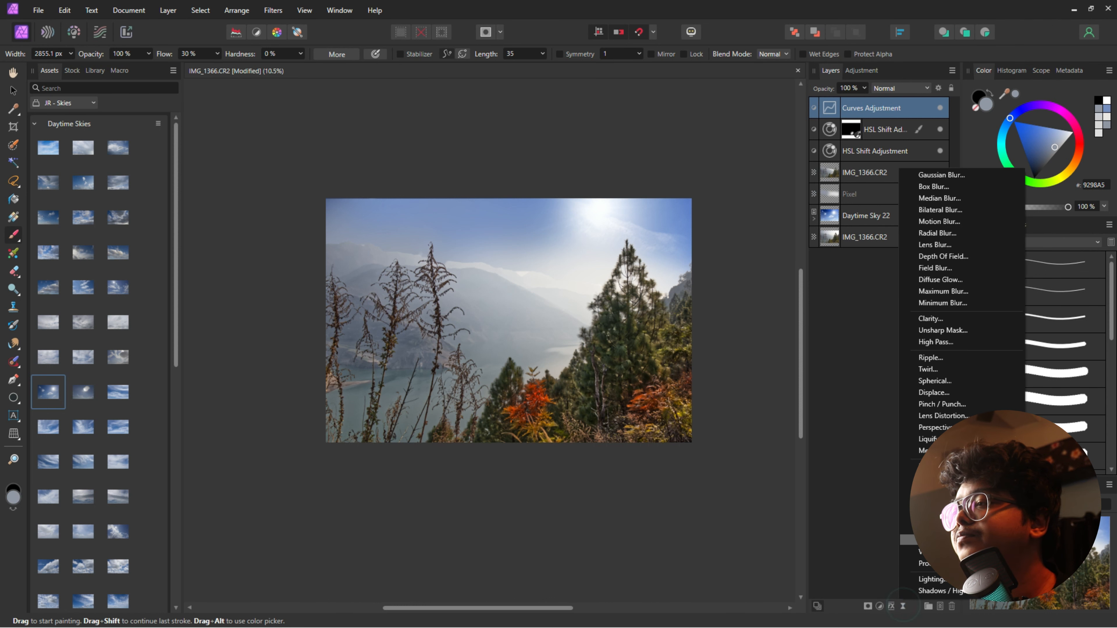
{"action": "left_click", "coordinate": [931, 579]}
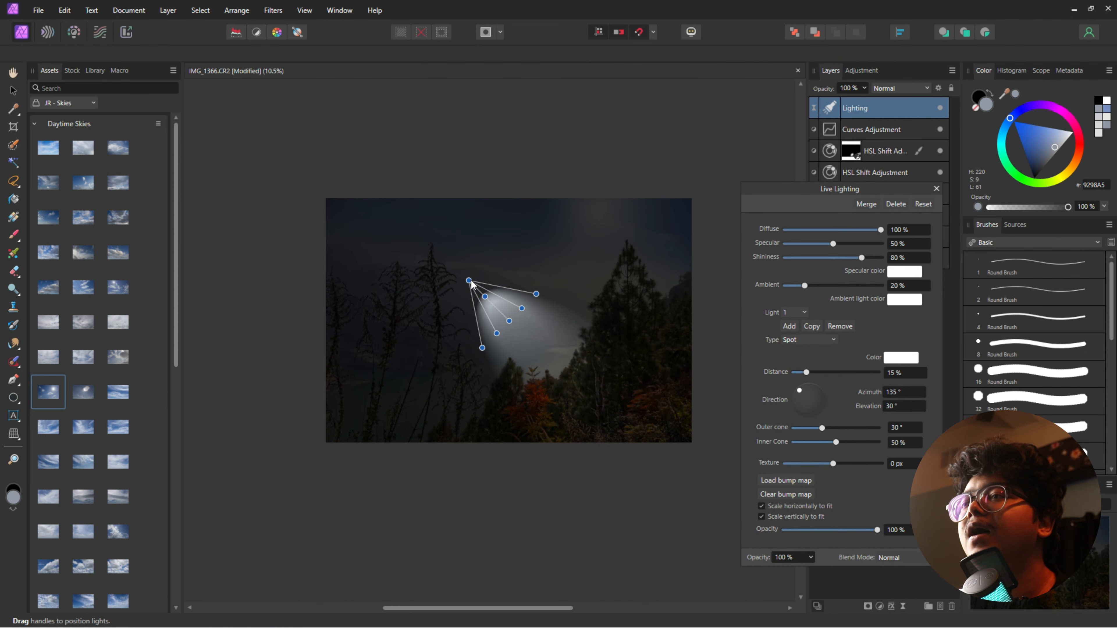
{"action": "left_click_drag", "start_coordinate": [605, 210], "coordinate": [738, 133]}
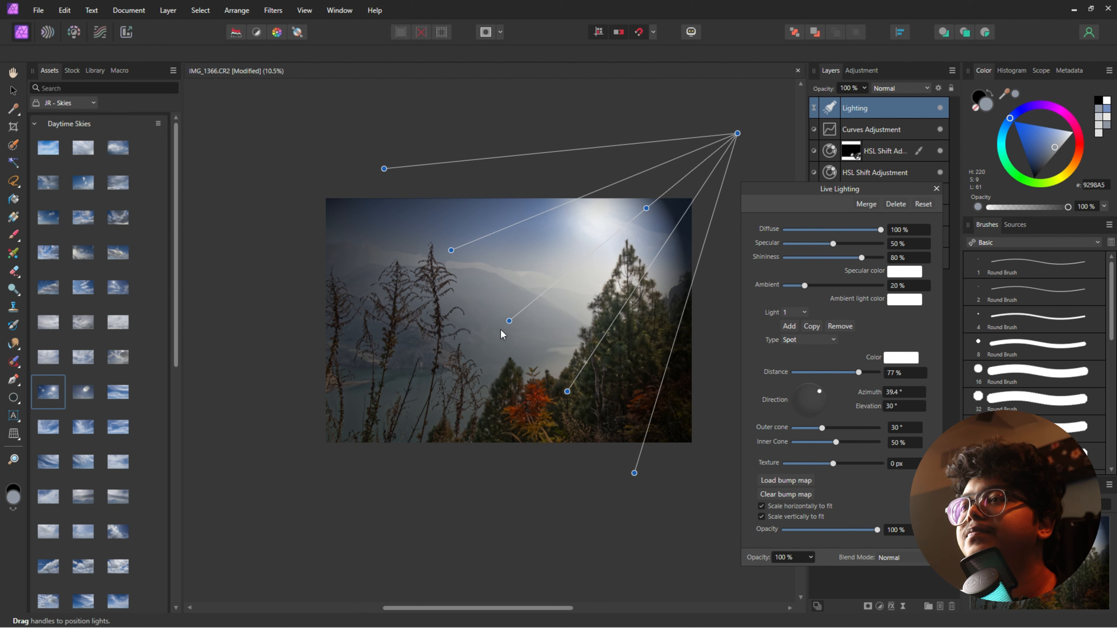
{"action": "left_click_drag", "start_coordinate": [647, 208], "coordinate": [699, 199]}
{"action": "left_click_drag", "start_coordinate": [632, 362], "coordinate": [621, 346]}
{"action": "left_click_drag", "start_coordinate": [693, 447], "coordinate": [672, 425]}
{"action": "left_click_drag", "start_coordinate": [790, 130], "coordinate": [742, 60]}
{"action": "left_click_drag", "start_coordinate": [577, 290], "coordinate": [586, 290]}
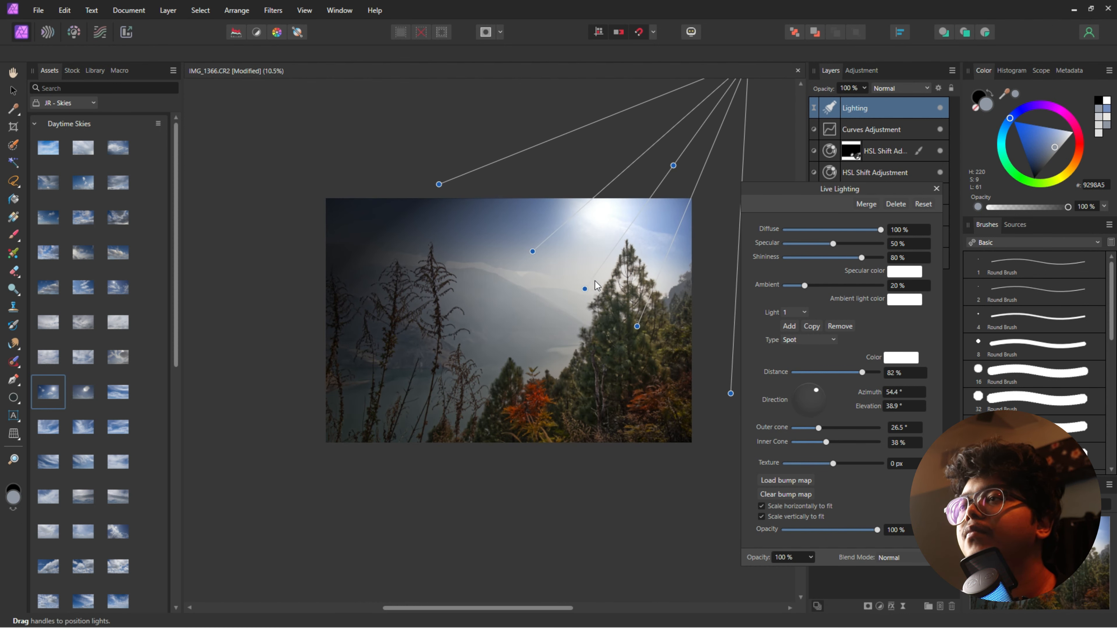
Reduce the Lighting layer's opacity to 62% and compare the photo with and without it.
{"action": "left_click", "coordinate": [935, 187]}
{"action": "left_click_drag", "start_coordinate": [828, 90], "coordinate": [625, 113]}
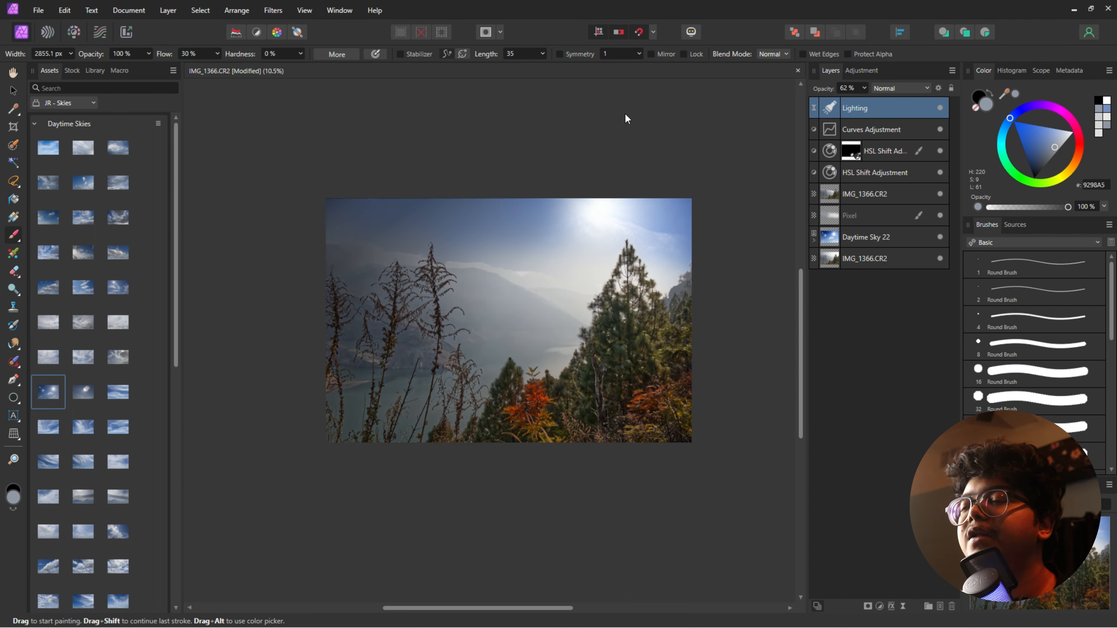
{"action": "left_click", "coordinate": [940, 109]}
{"action": "left_click", "coordinate": [941, 109]}
{"action": "left_click", "coordinate": [941, 108]}
{"action": "left_click", "coordinate": [940, 109]}
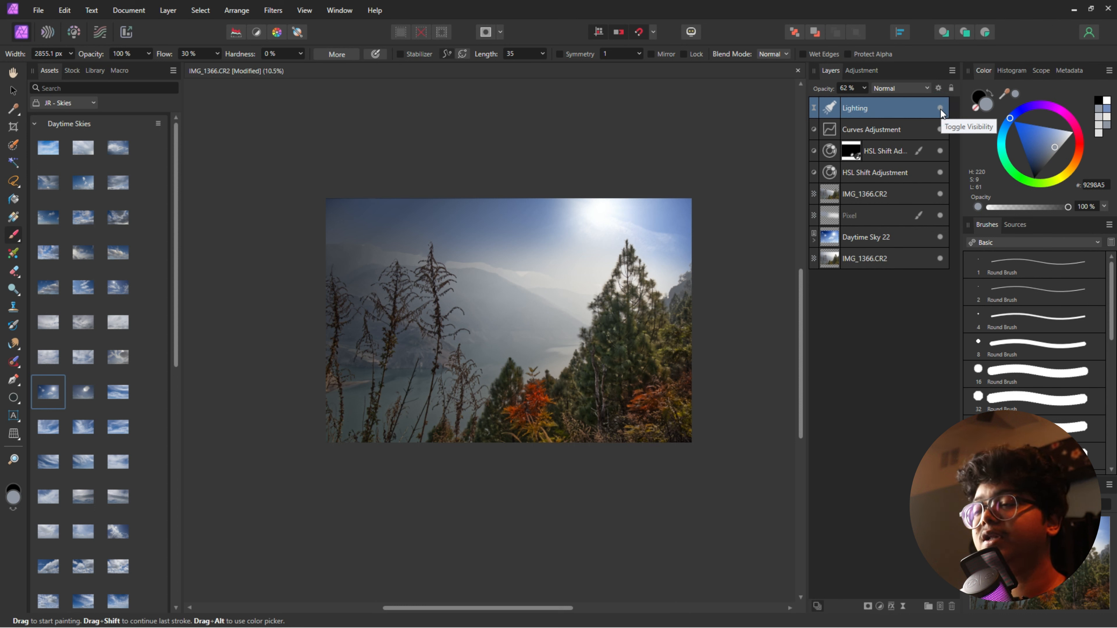
Add a live Gaussian Blur with Preserve Alpha on, a radius of about 22.1 px and the Screen blend mode.
{"action": "left_click", "coordinate": [905, 606]}
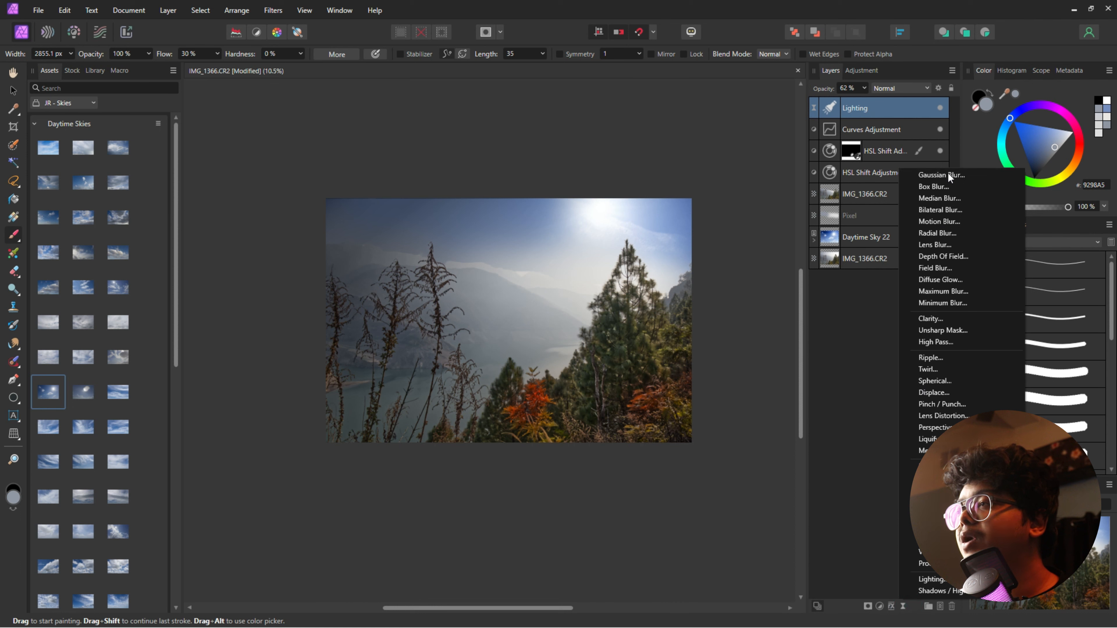
{"action": "left_click", "coordinate": [933, 175]}
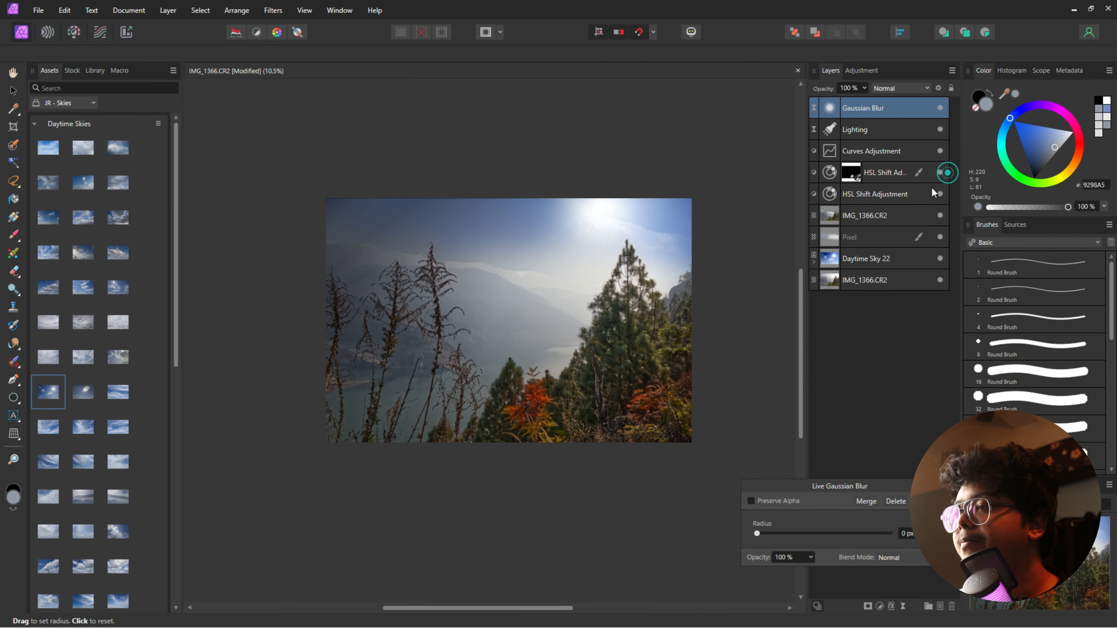
{"action": "left_click", "coordinate": [782, 503]}
{"action": "left_click", "coordinate": [833, 540]}
{"action": "left_click", "coordinate": [838, 536]}
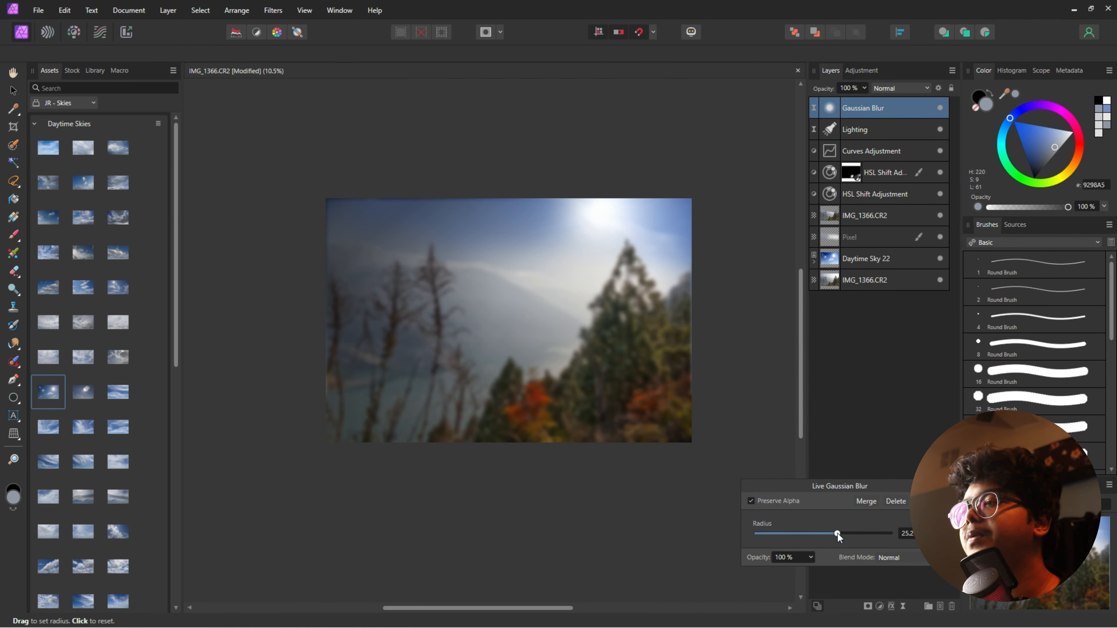
{"action": "left_click_drag", "start_coordinate": [840, 535], "coordinate": [832, 535]}
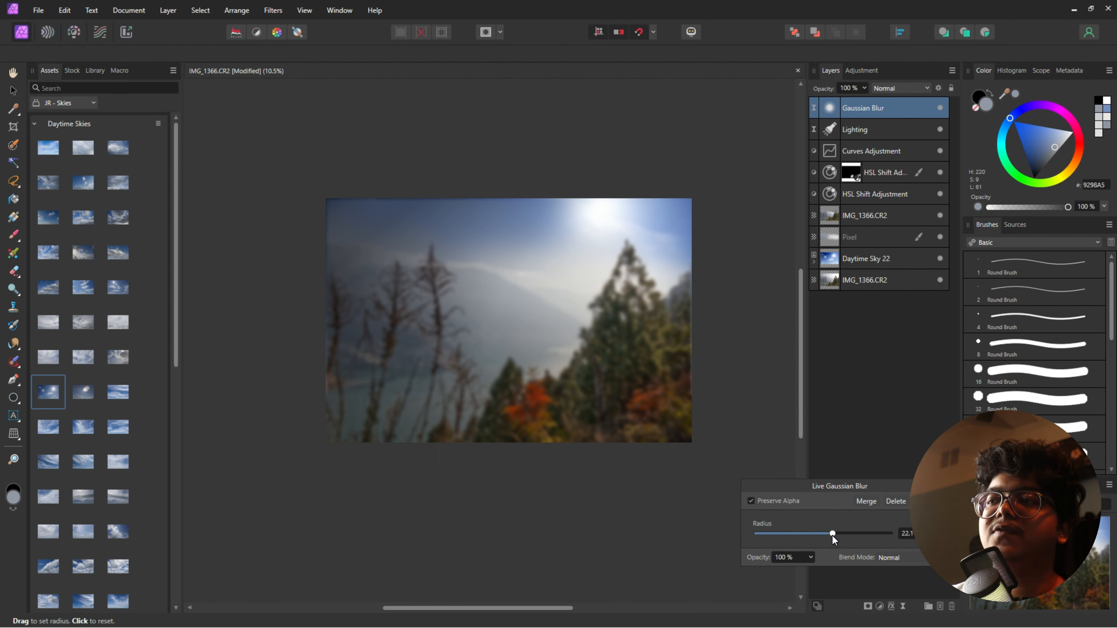
{"action": "left_click", "coordinate": [890, 558]}
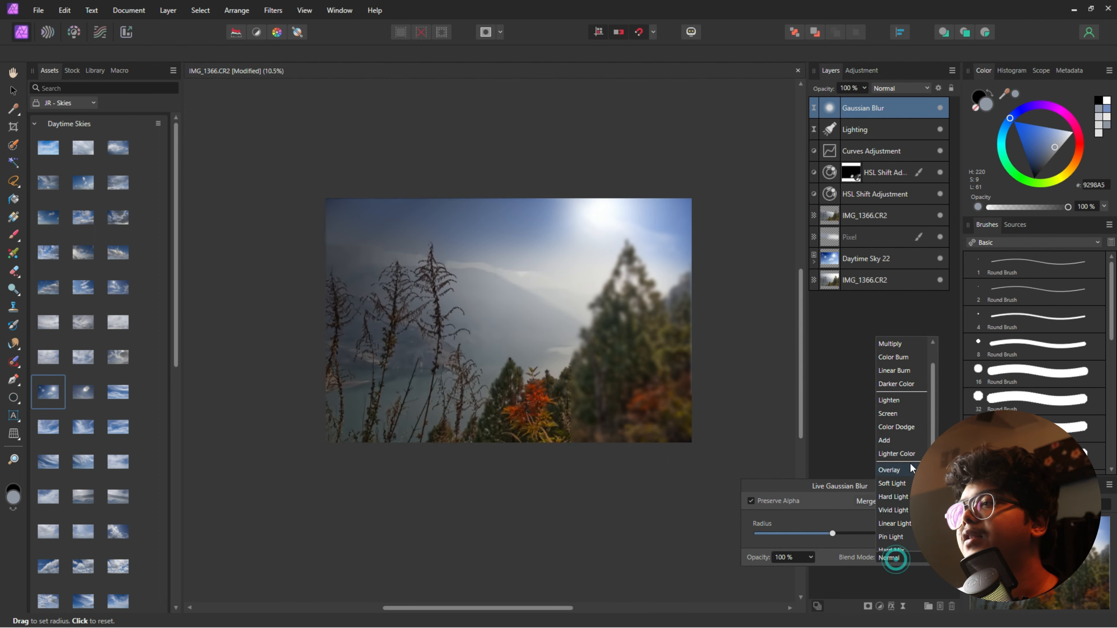
{"action": "left_click", "coordinate": [896, 415]}
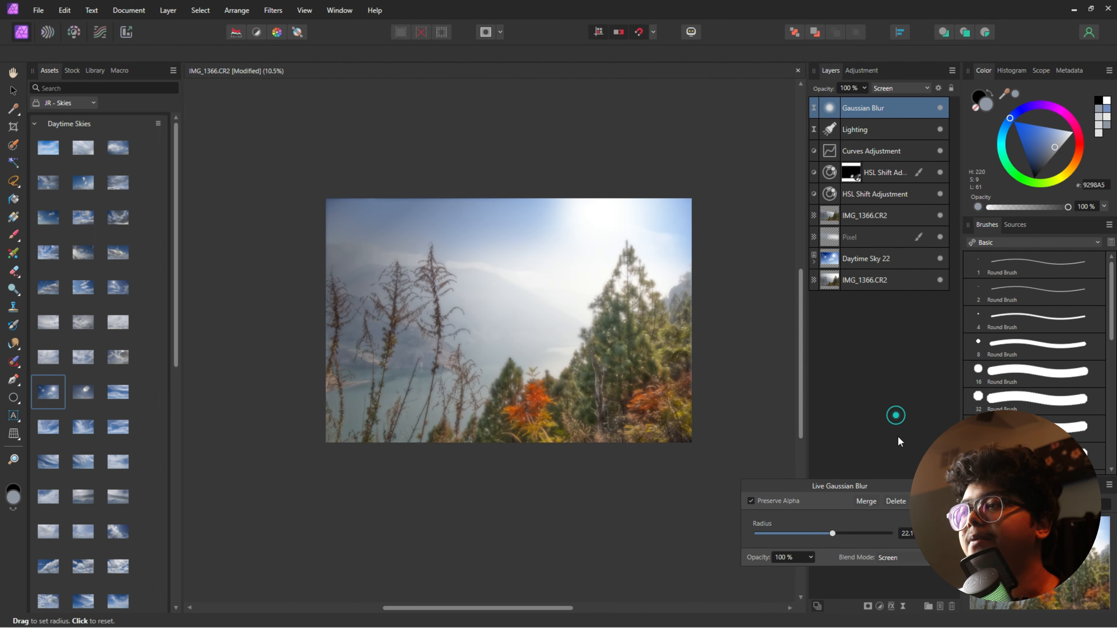
{"action": "key", "text": "b"}
Lower the dark end of the blur's underlying composition range, with a middle node at about 57% in and 55.6% out.
{"action": "left_click", "coordinate": [939, 89]}
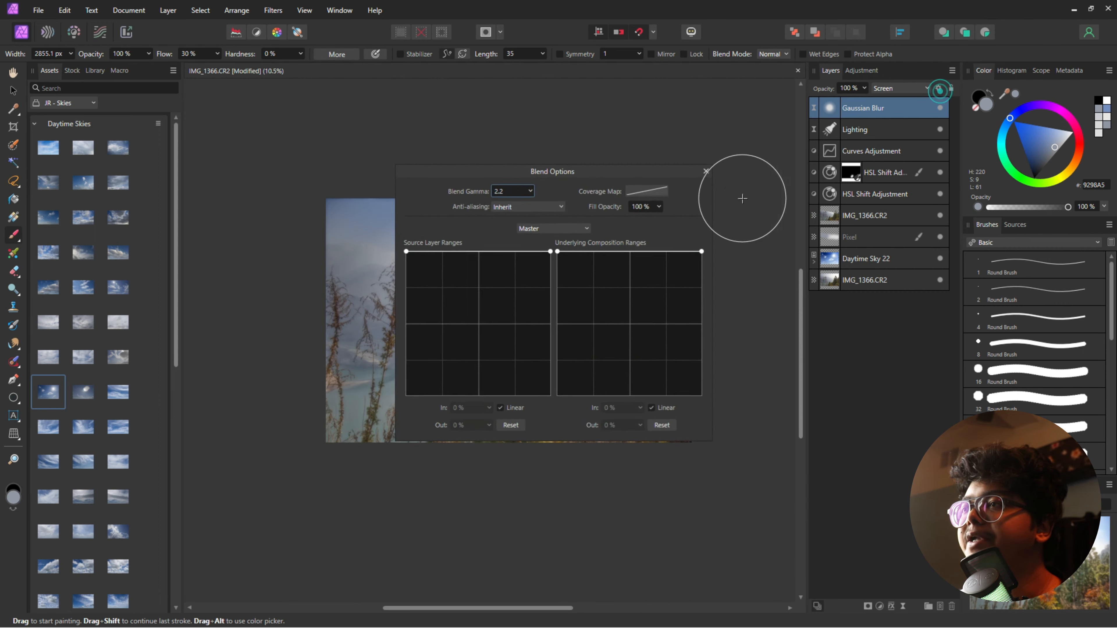
{"action": "left_click_drag", "start_coordinate": [645, 169], "coordinate": [868, 157]}
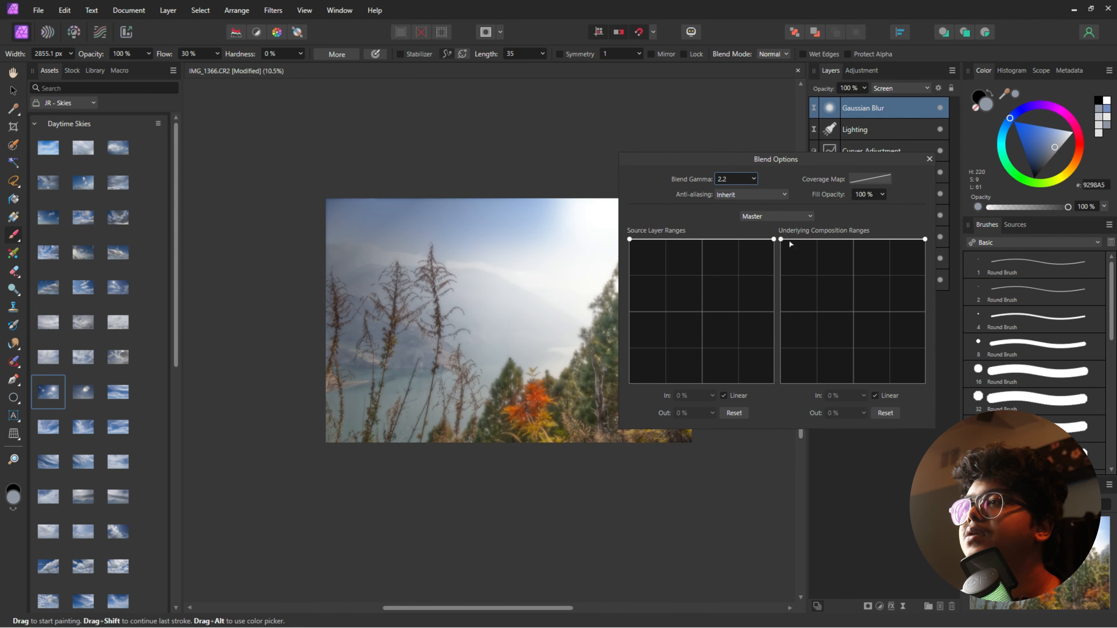
{"action": "left_click_drag", "start_coordinate": [783, 244], "coordinate": [784, 336]}
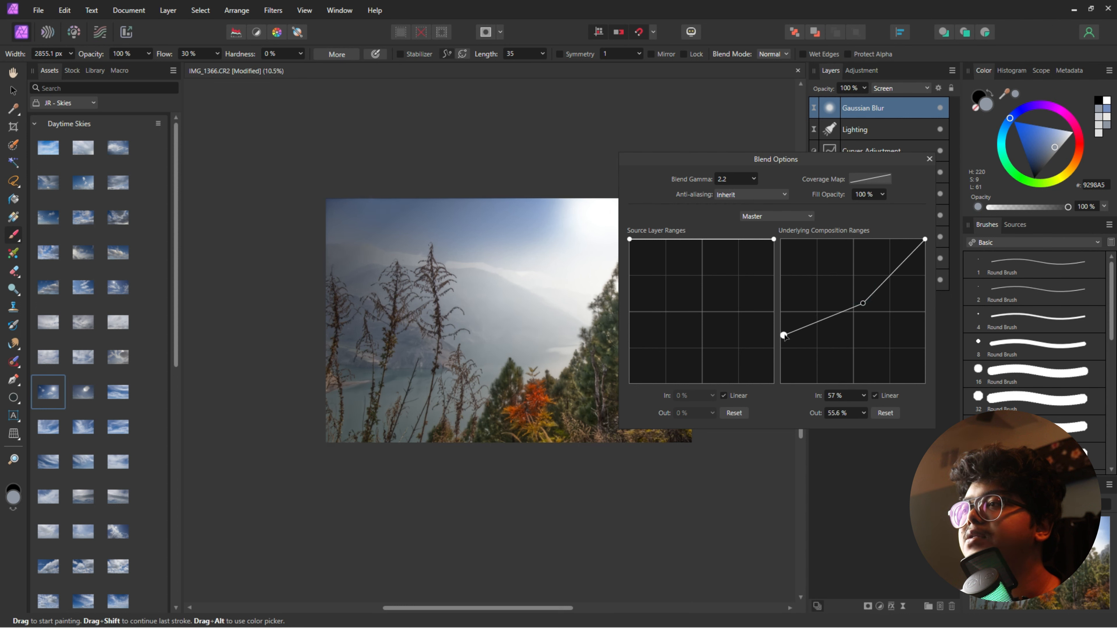
{"action": "left_click", "coordinate": [928, 159]}
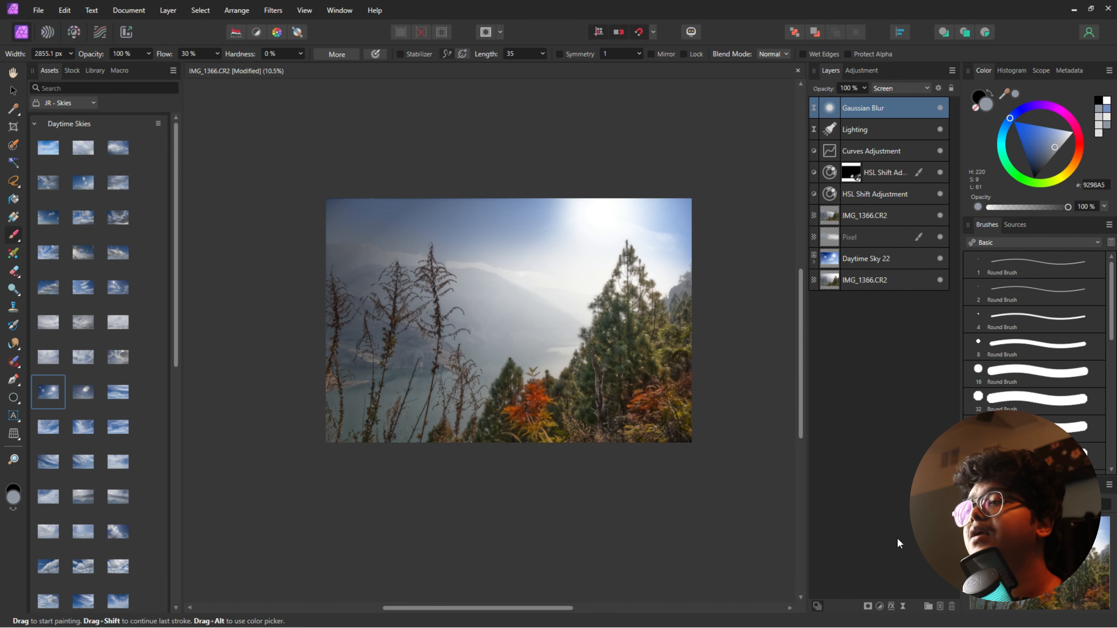
Sharpen the photo with a live High Pass filter at a radius of about 7.3 px in Overlay mode, and inspect the tree detail.
{"action": "left_click", "coordinate": [891, 607]}
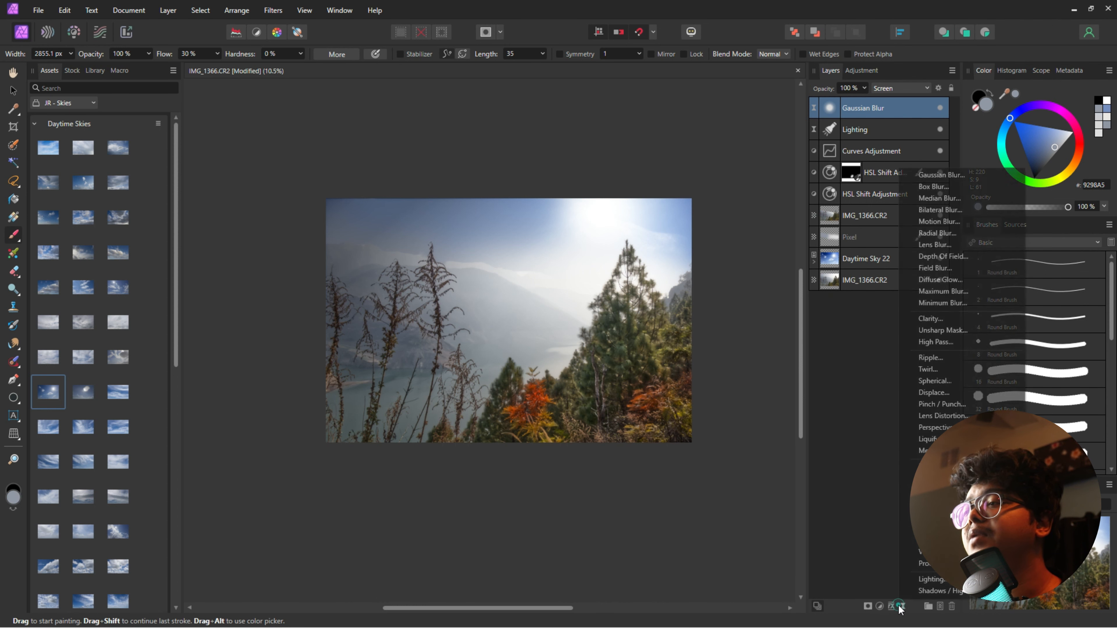
{"action": "left_click", "coordinate": [933, 341]}
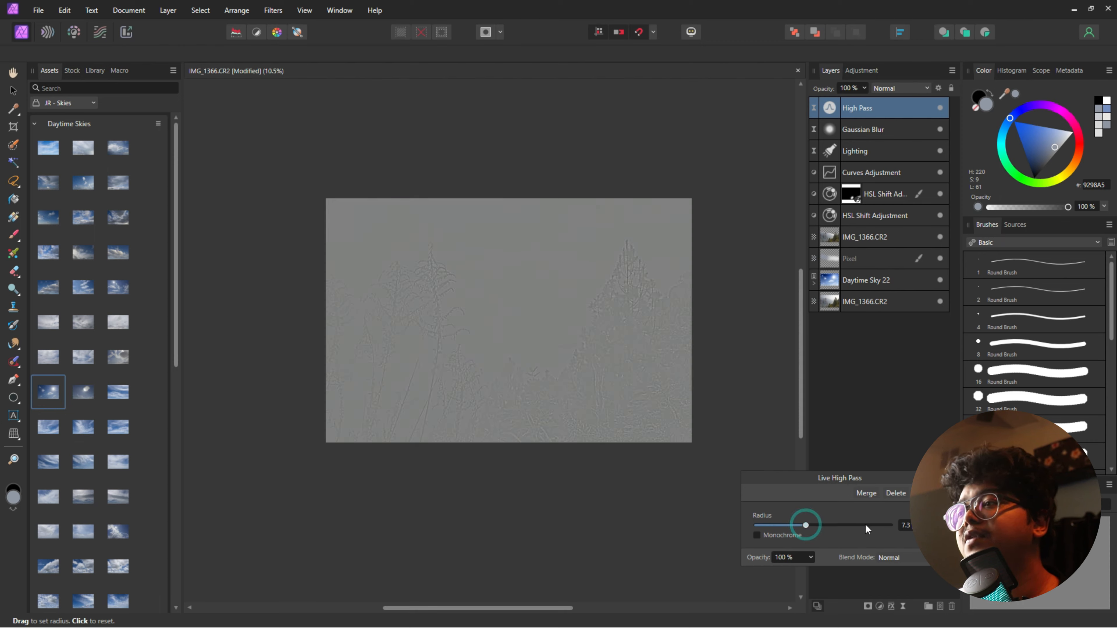
{"action": "left_click", "coordinate": [900, 557]}
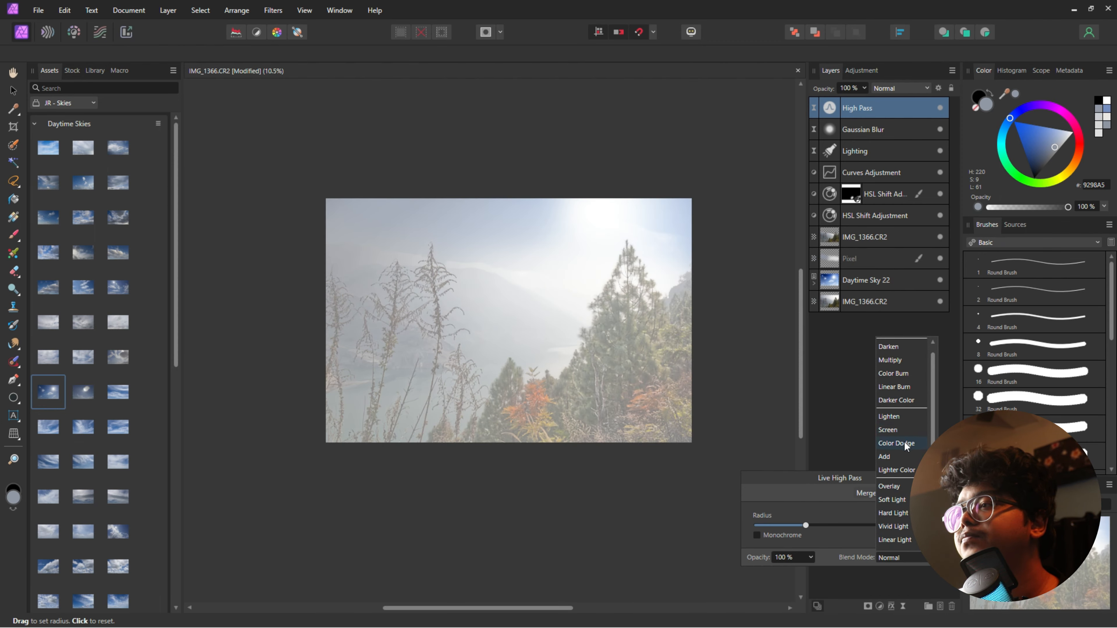
{"action": "left_click", "coordinate": [889, 486]}
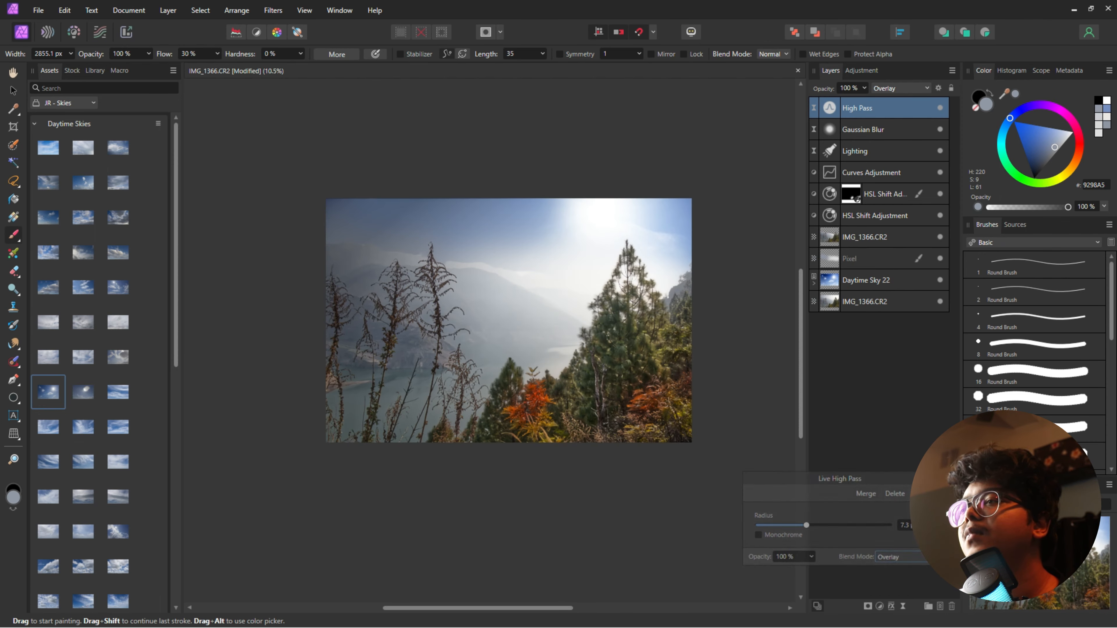
{"action": "scroll", "coordinate": [645, 349], "scroll_direction": "up", "scroll_amount": 3}
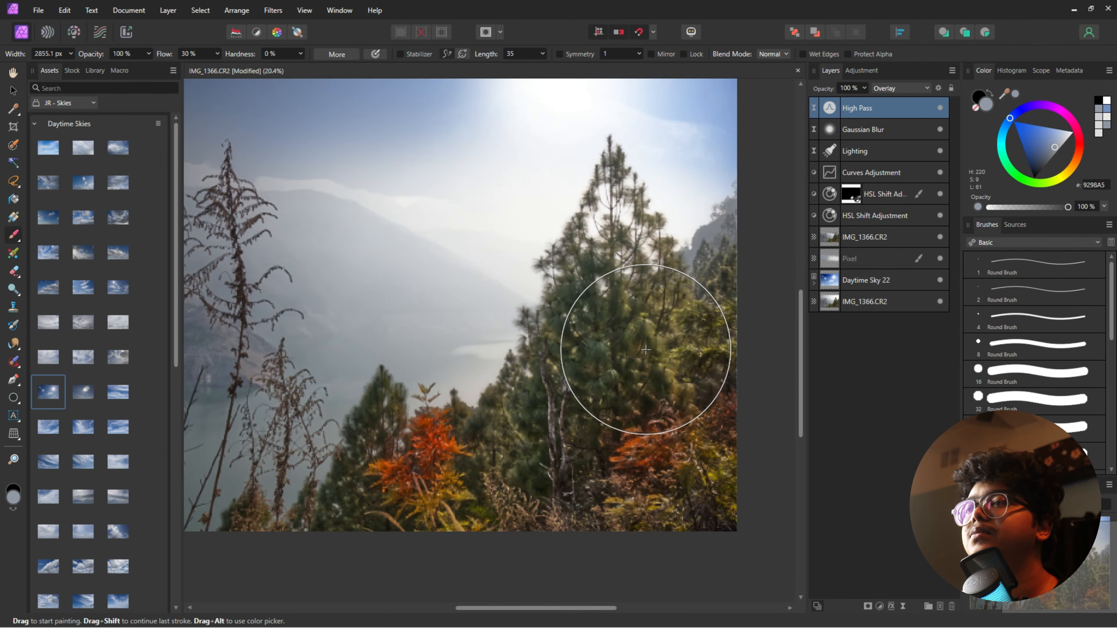
{"action": "scroll", "coordinate": [645, 349], "scroll_direction": "down", "scroll_amount": 2}
{"action": "scroll", "coordinate": [644, 347], "scroll_direction": "up", "scroll_amount": 4}
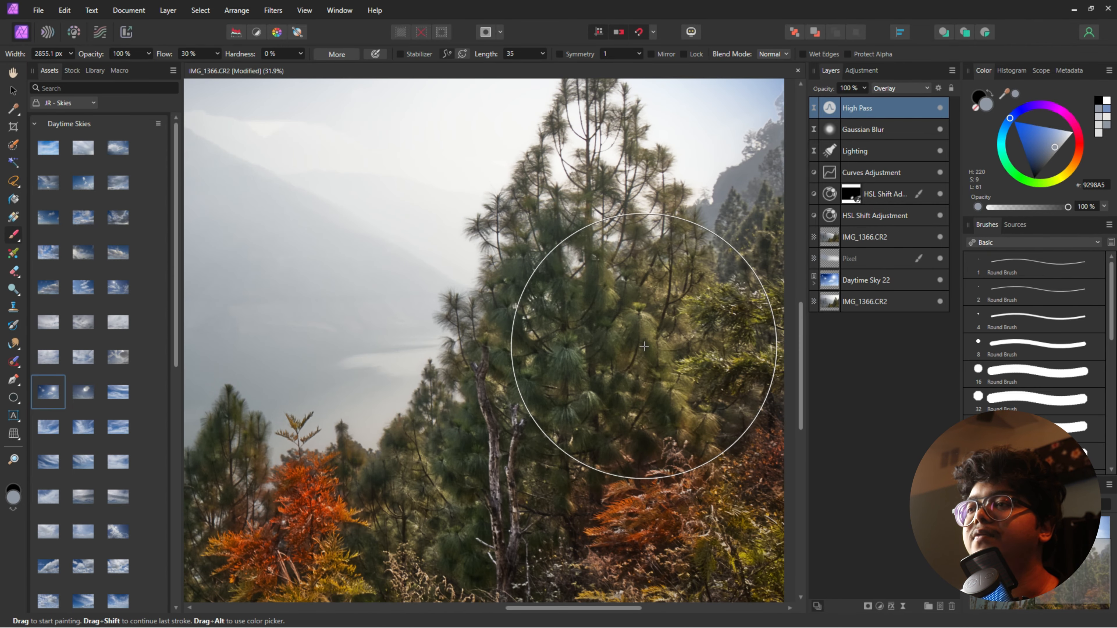
{"action": "scroll", "coordinate": [644, 347], "scroll_direction": "down", "scroll_amount": 5}
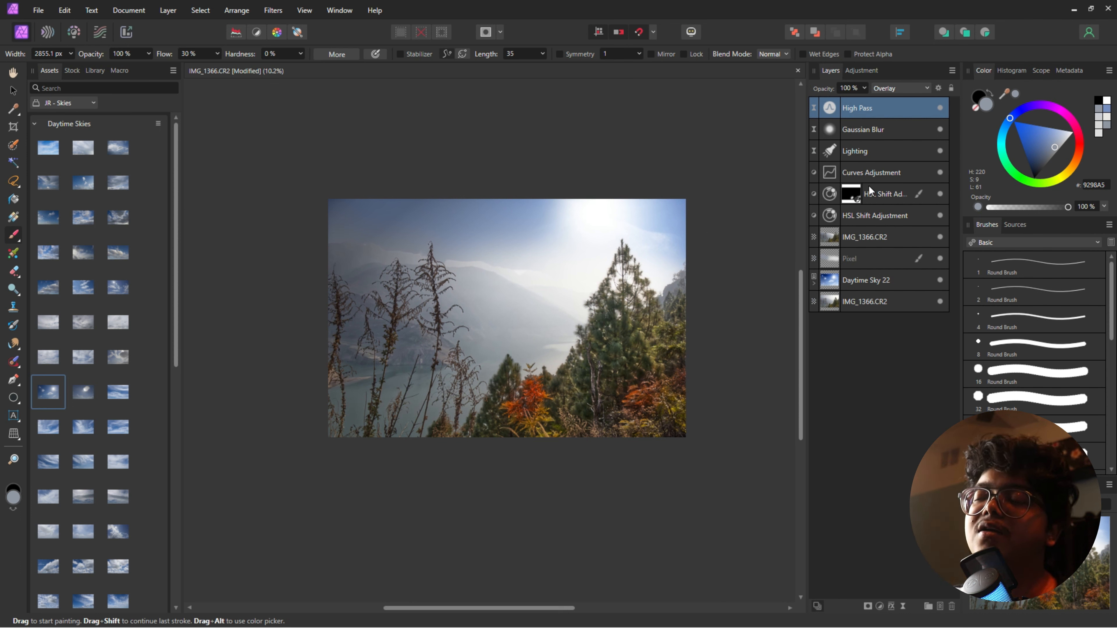
Add an HSL adjustment on top, trying HSV mode, and raise the yellows' saturation to about 39% and their luminosity slightly.
{"action": "left_click", "coordinate": [879, 606]}
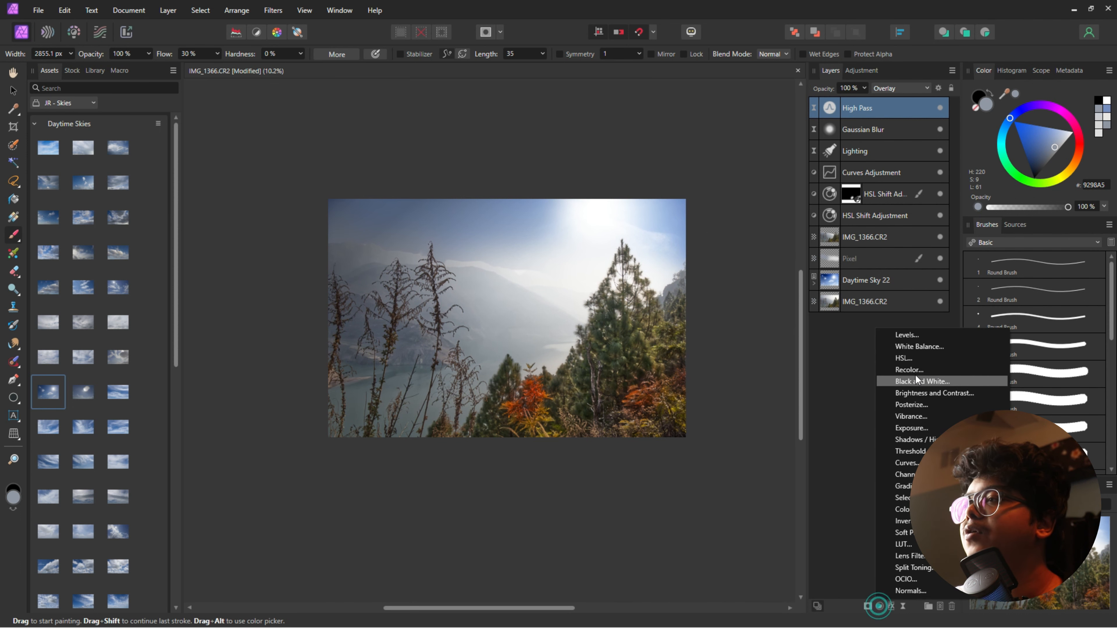
{"action": "left_click", "coordinate": [921, 360]}
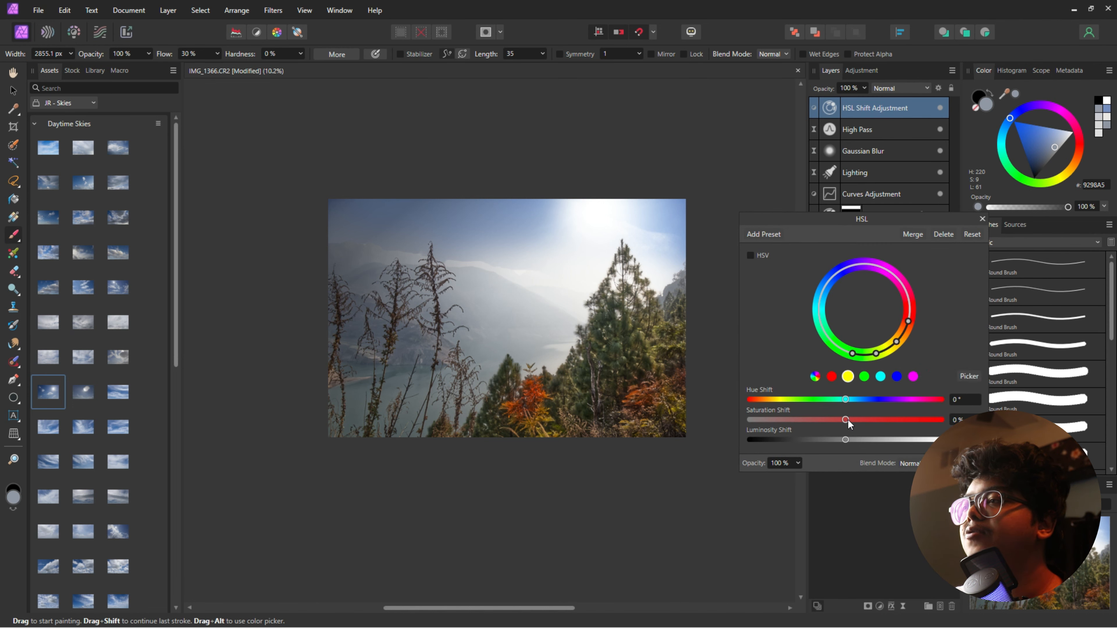
{"action": "left_click_drag", "start_coordinate": [847, 419], "coordinate": [877, 419]}
{"action": "left_click", "coordinate": [751, 256]}
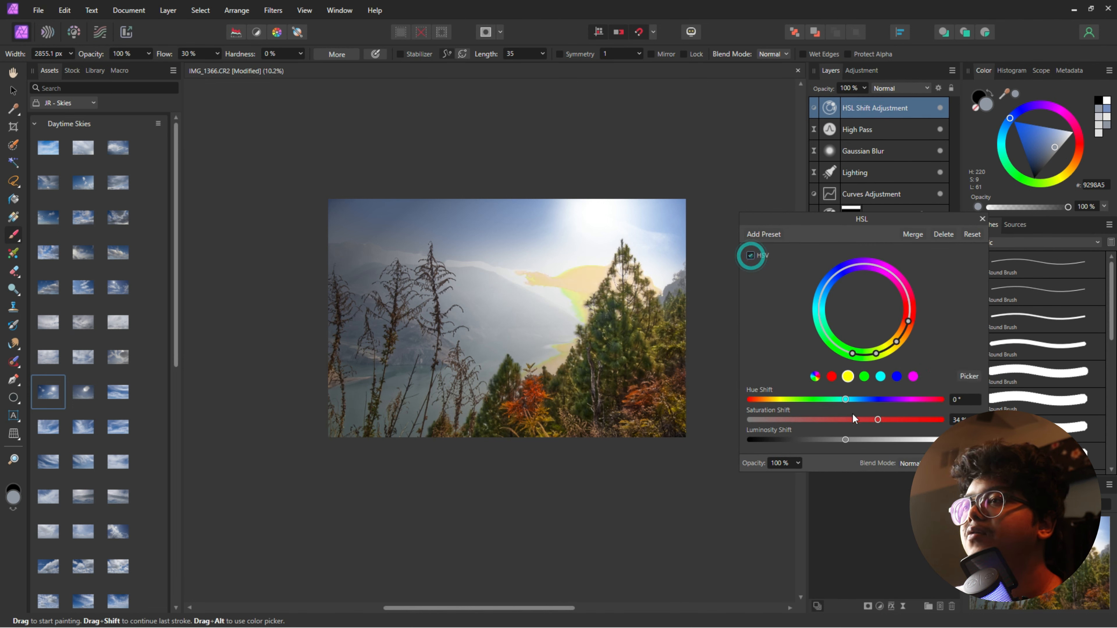
{"action": "left_click", "coordinate": [755, 256]}
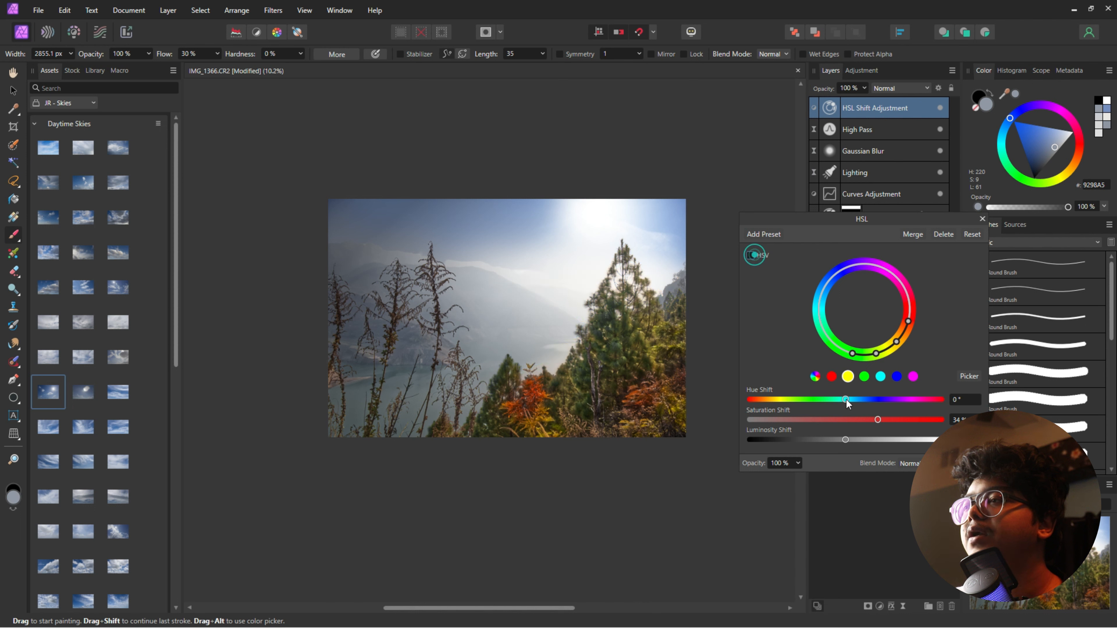
{"action": "left_click_drag", "start_coordinate": [877, 420], "coordinate": [854, 438]}
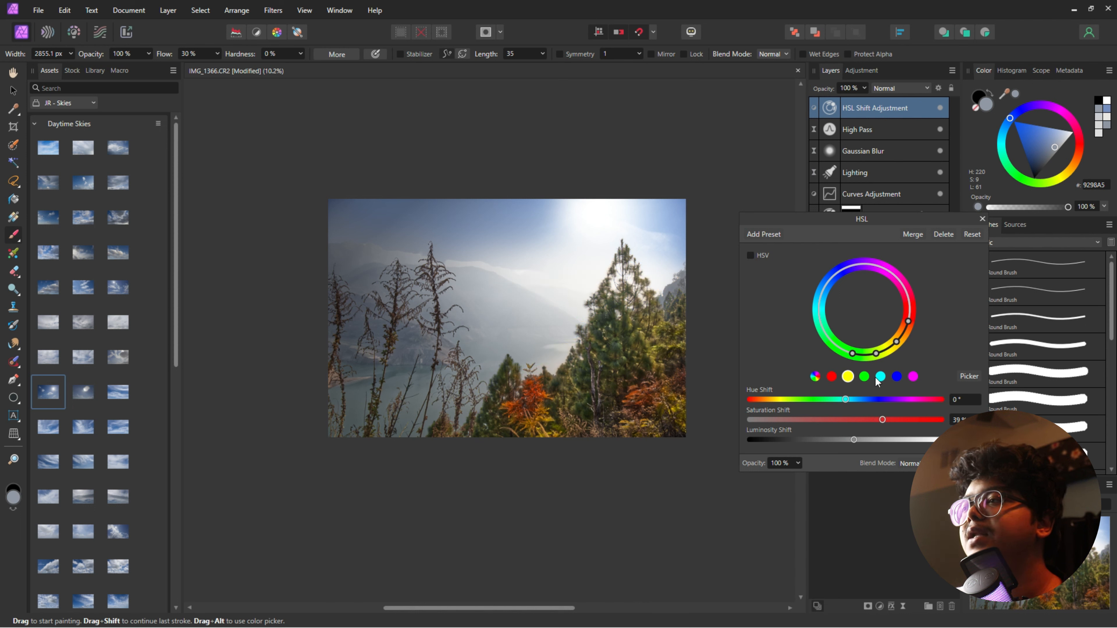
Strongly boost the cyan saturation to colour the water, and raise the blue saturation by 10%.
{"action": "mouse_move", "coordinate": [846, 420]}
{"action": "left_mouse_down"}
{"action": "mouse_move", "coordinate": [928, 415]}
{"action": "mouse_move", "coordinate": [895, 422]}
{"action": "mouse_move", "coordinate": [920, 420]}
{"action": "left_mouse_up"}
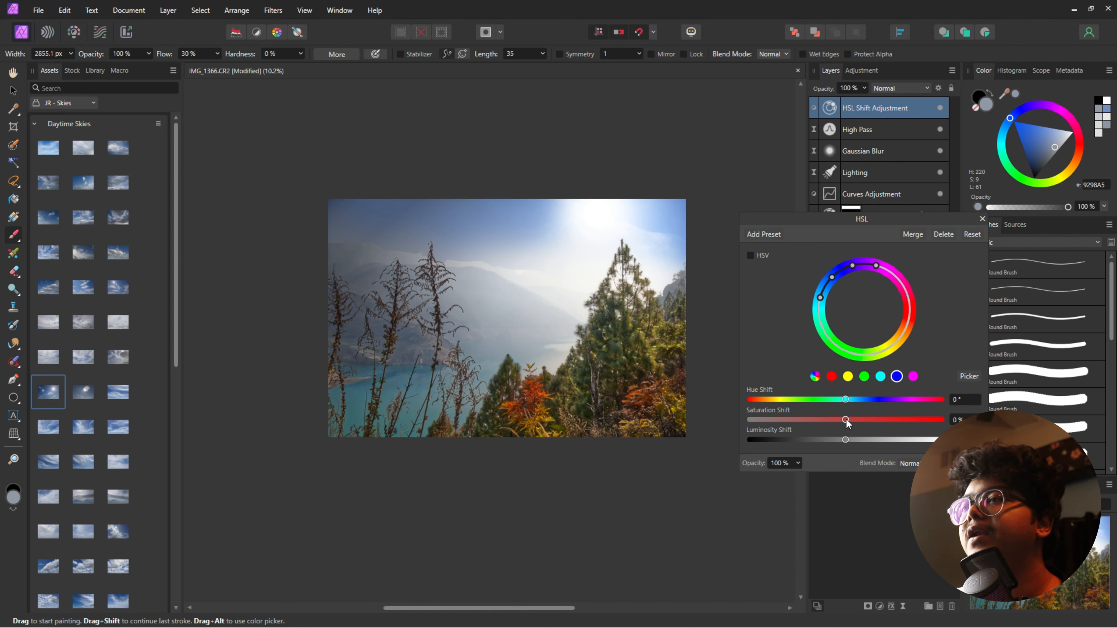
{"action": "mouse_move", "coordinate": [845, 418]}
{"action": "left_mouse_down"}
{"action": "mouse_move", "coordinate": [908, 419]}
{"action": "mouse_move", "coordinate": [856, 424]}
{"action": "left_mouse_up"}
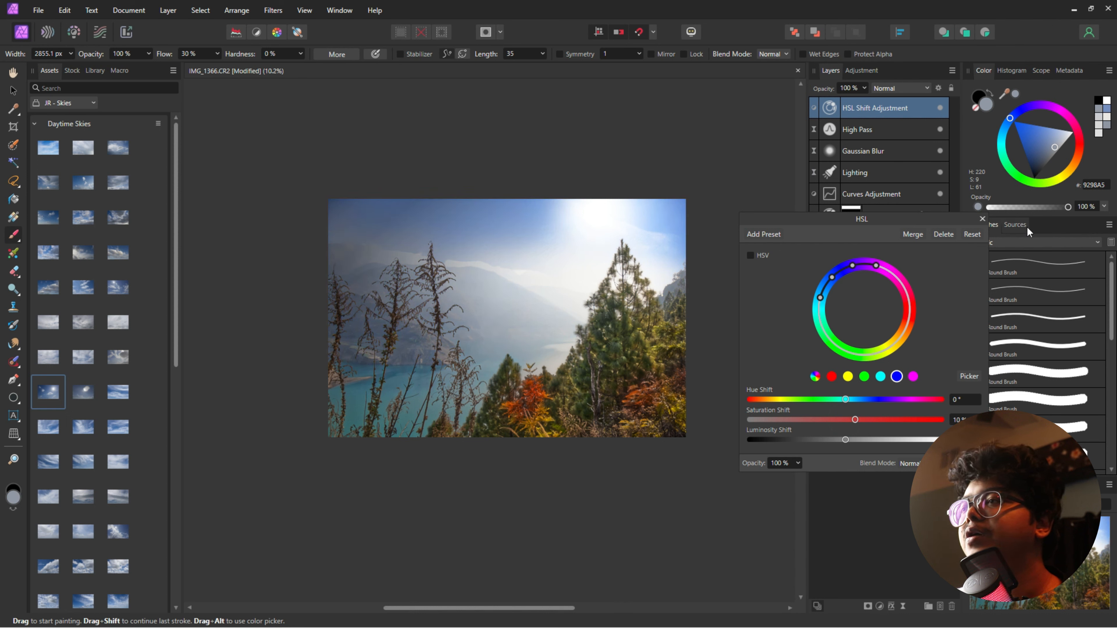
{"action": "left_click", "coordinate": [983, 219]}
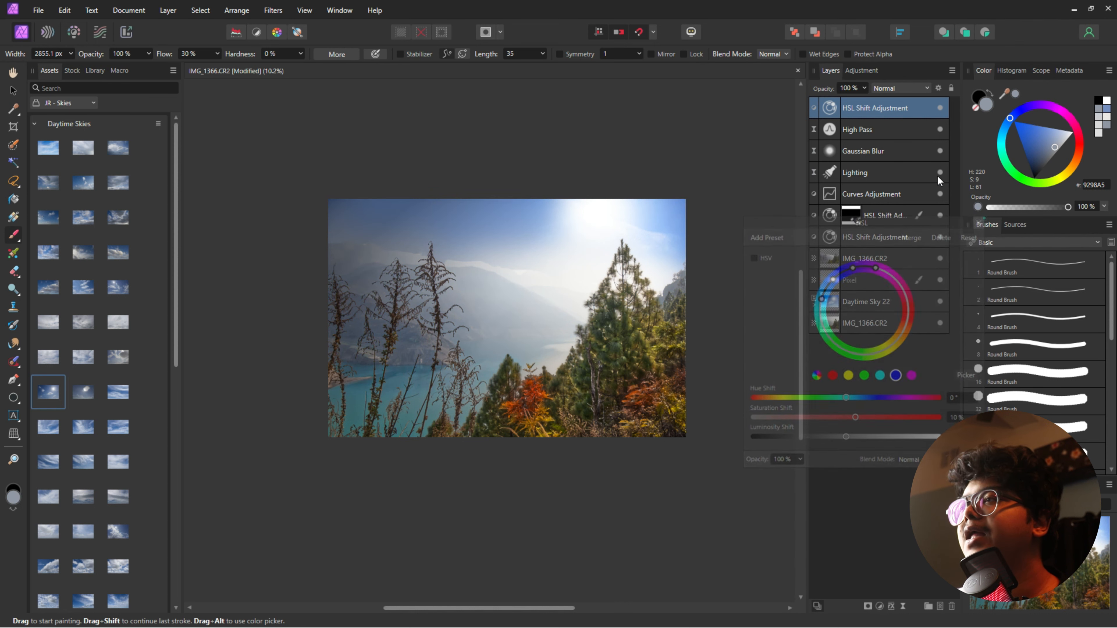
Compare the finished edit with the original photo by toggling all layers above the base image together.
{"action": "left_click", "coordinate": [873, 302], "text": "shift"}
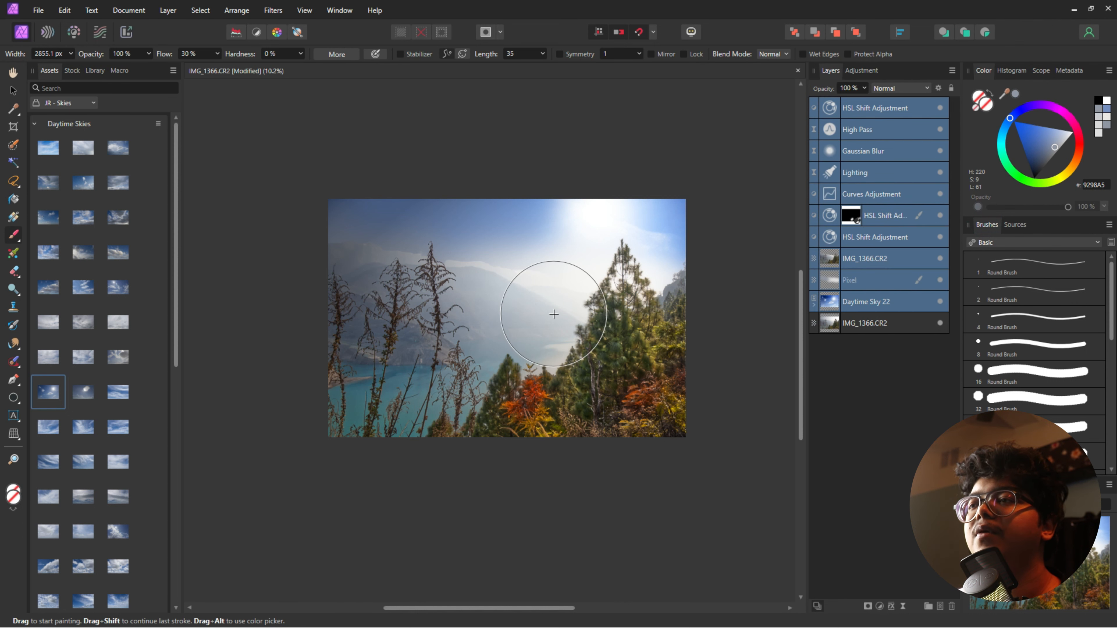
{"action": "scroll", "coordinate": [531, 299], "scroll_direction": "up", "scroll_amount": 2}
{"action": "left_click", "coordinate": [941, 109]}
{"action": "left_click", "coordinate": [941, 108]}
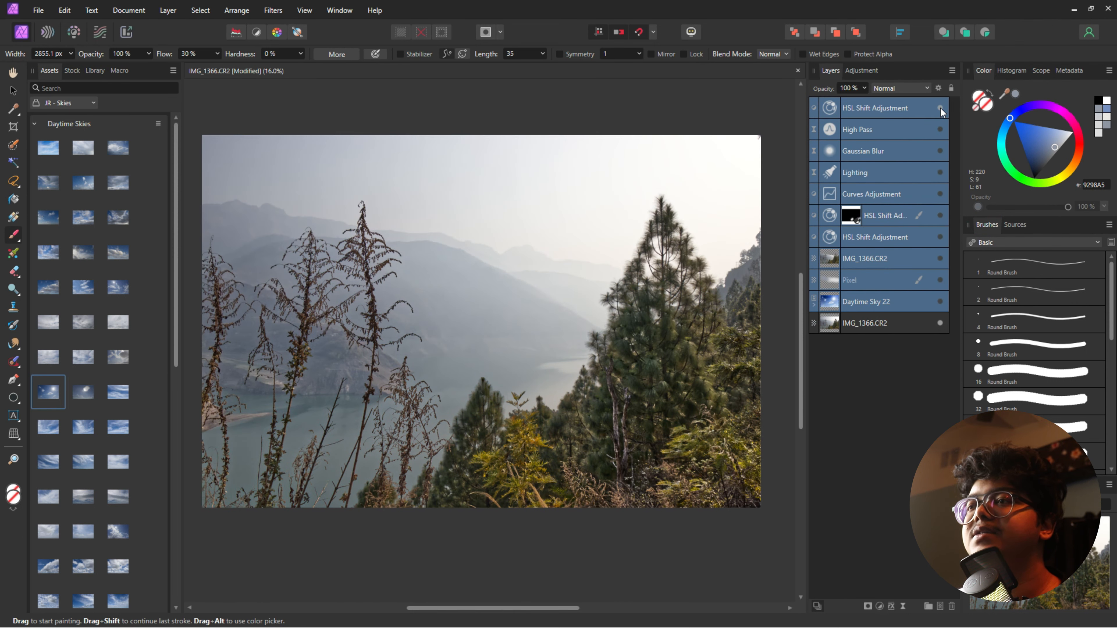
{"action": "left_click", "coordinate": [941, 108]}
{"action": "left_click", "coordinate": [941, 108]}
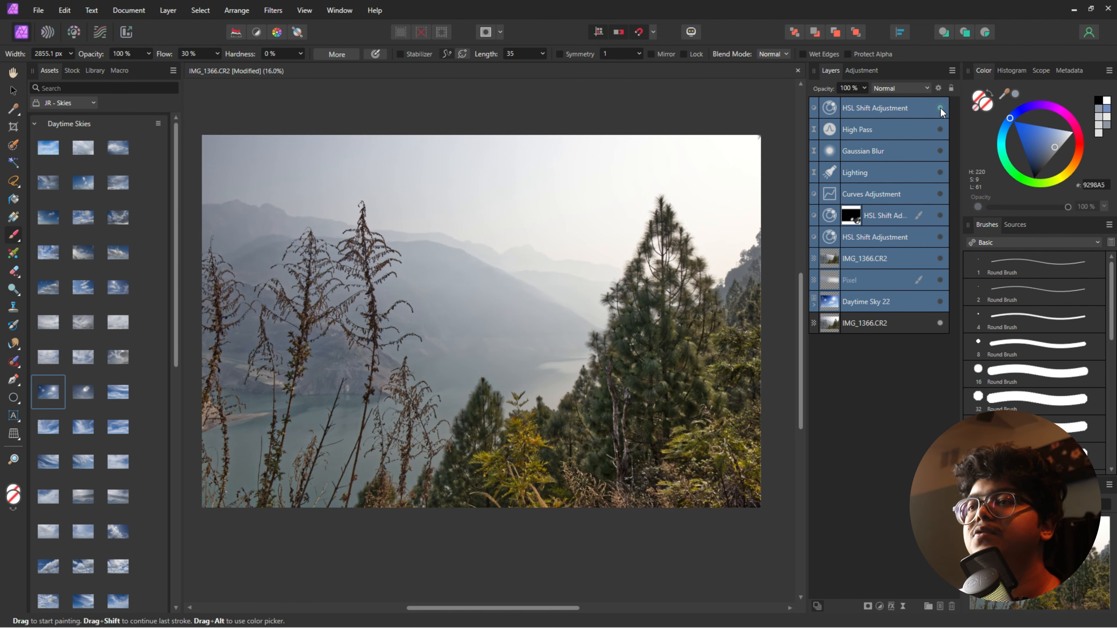
{"action": "left_click", "coordinate": [941, 108]}
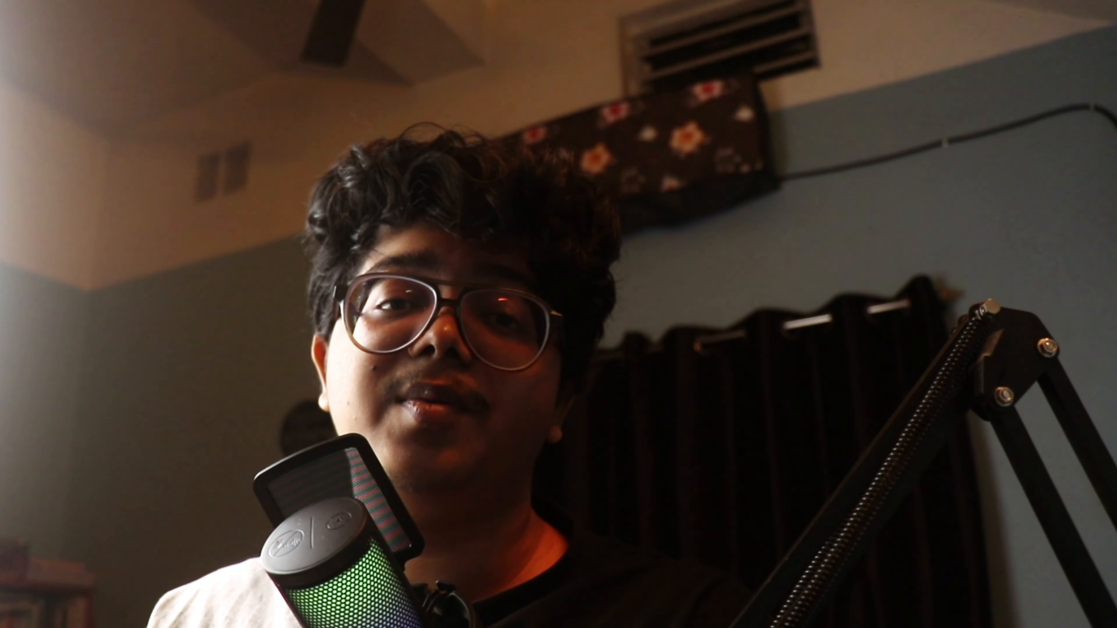